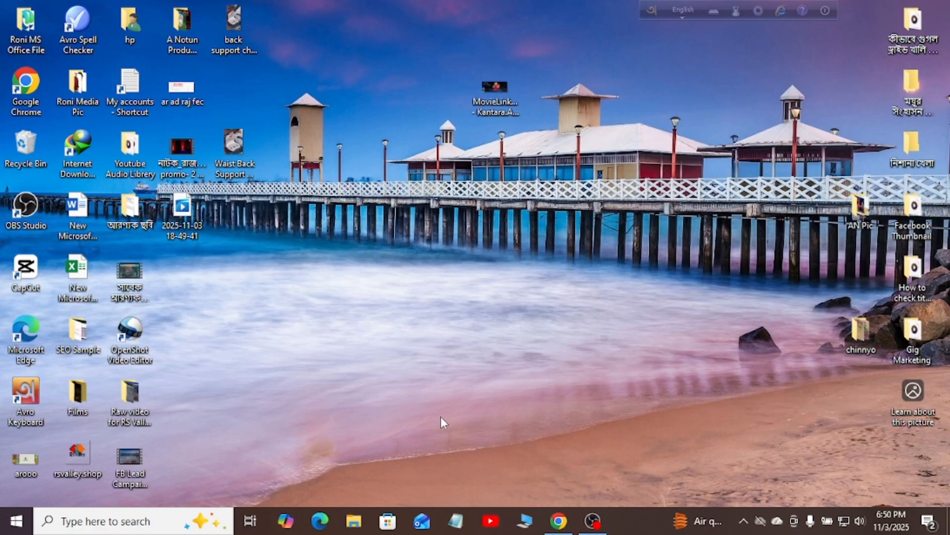
# Bring the Chrome window showing Ads Manager's Campaigns page to the front
pyautogui.click(567, 517)
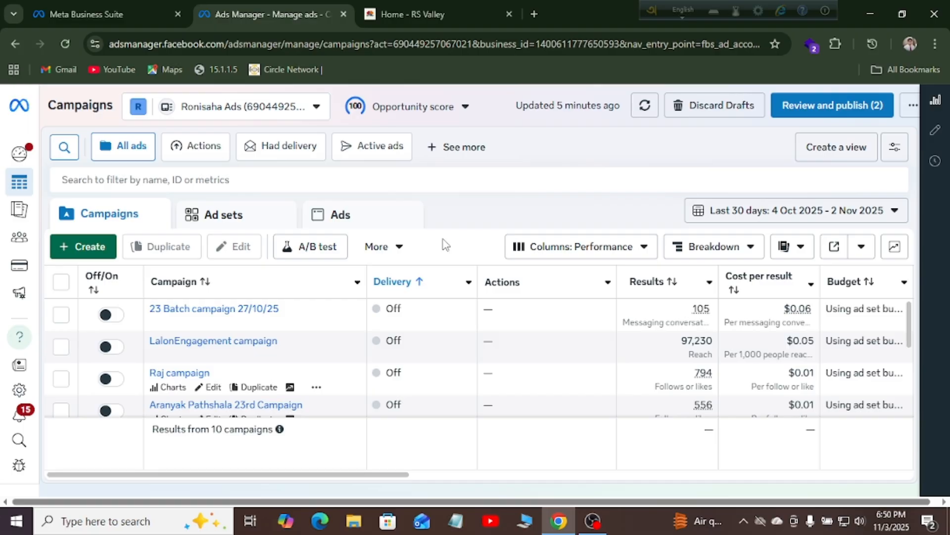
# Create a new campaign, picking Sales from the objective list, and continue to the editor
pyautogui.click(82, 252)
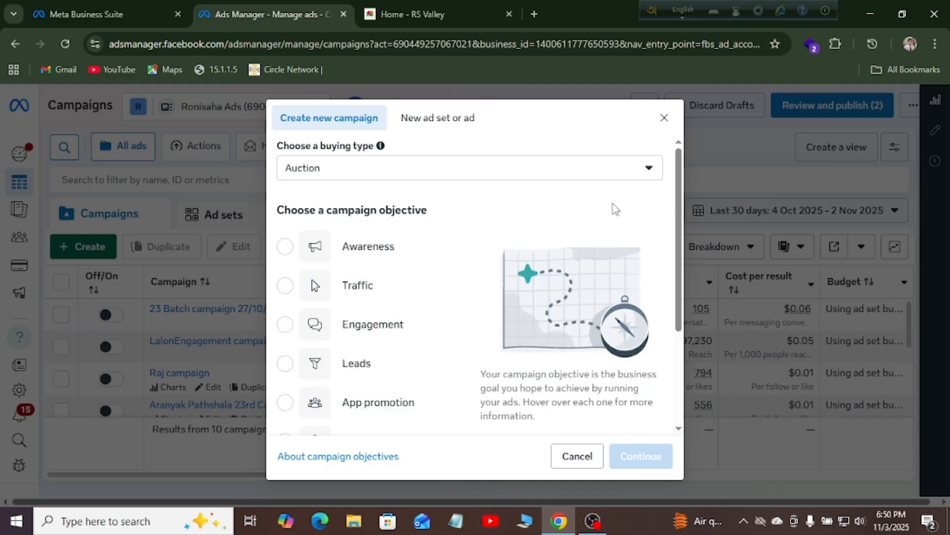
pyautogui.moveTo(682, 200); pyautogui.dragTo(689, 293)
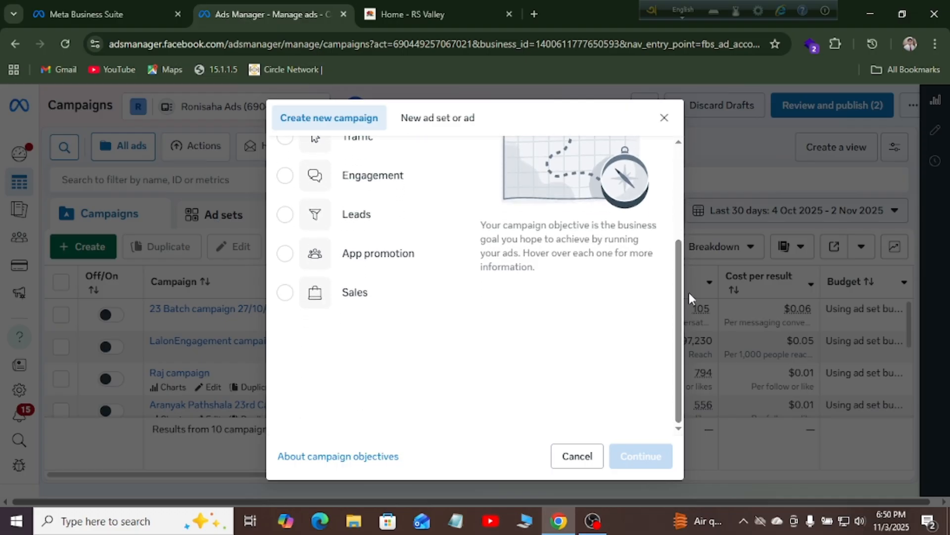
pyautogui.click(350, 302)
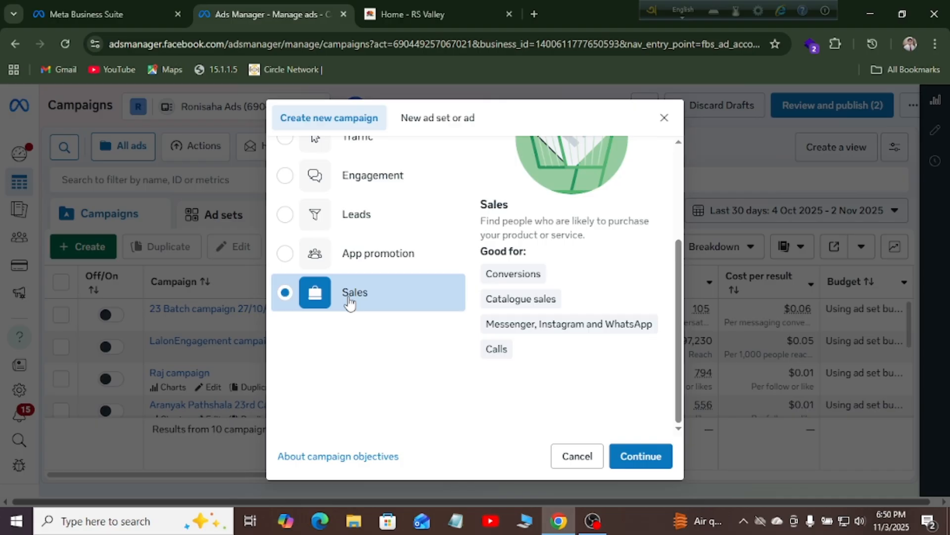
pyautogui.click(636, 453)
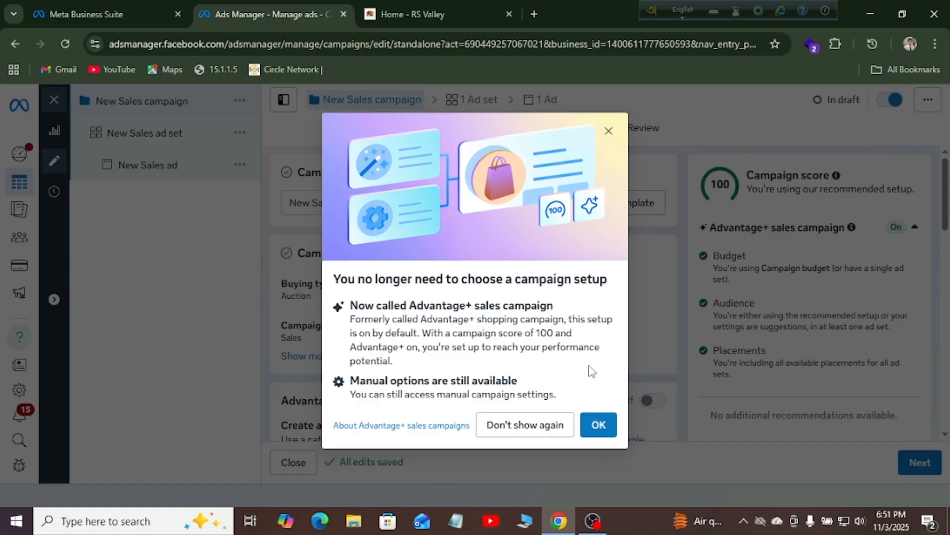
# Dismiss the Advantage+ popup and replace 'New' in the campaign name with 'China Product'
pyautogui.click(595, 428)
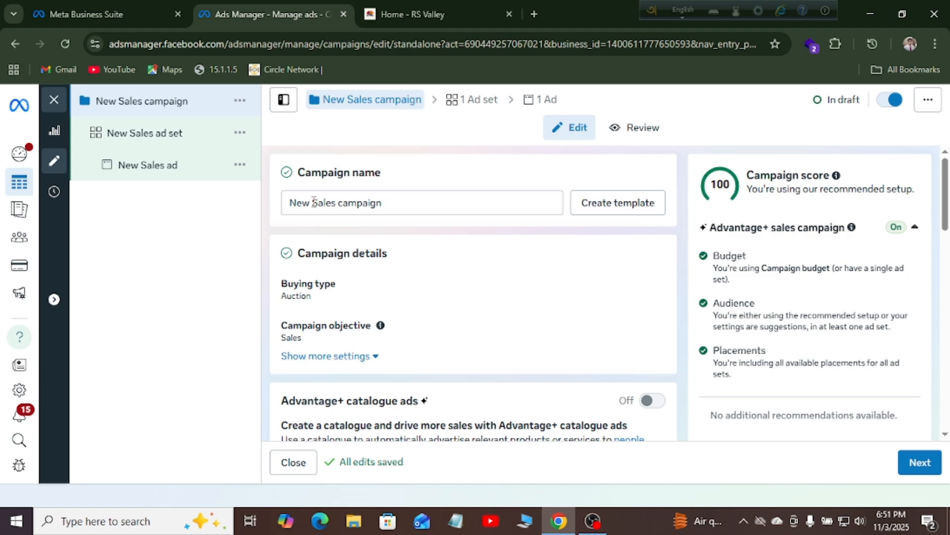
pyautogui.moveTo(314, 201); pyautogui.dragTo(291, 205)
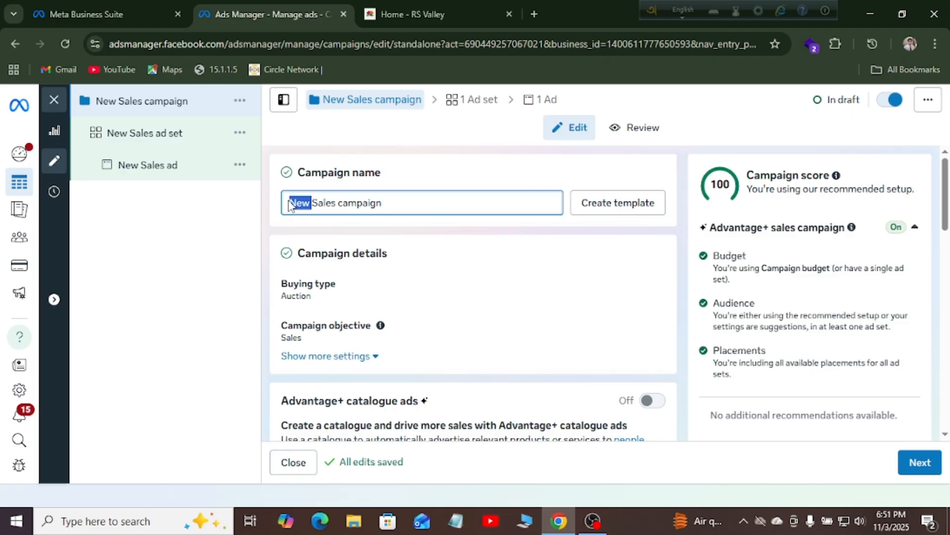
pyautogui.press('BackSpace')
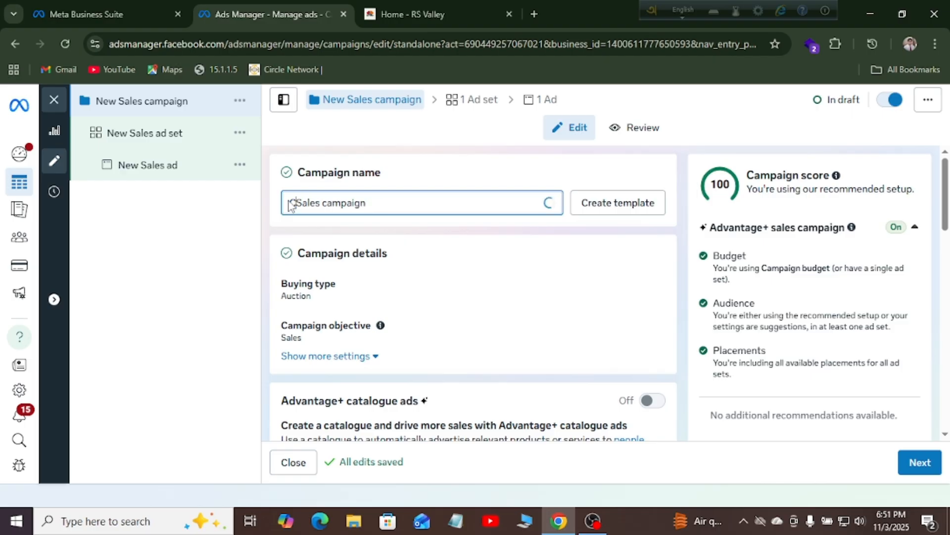
pyautogui.write('China')
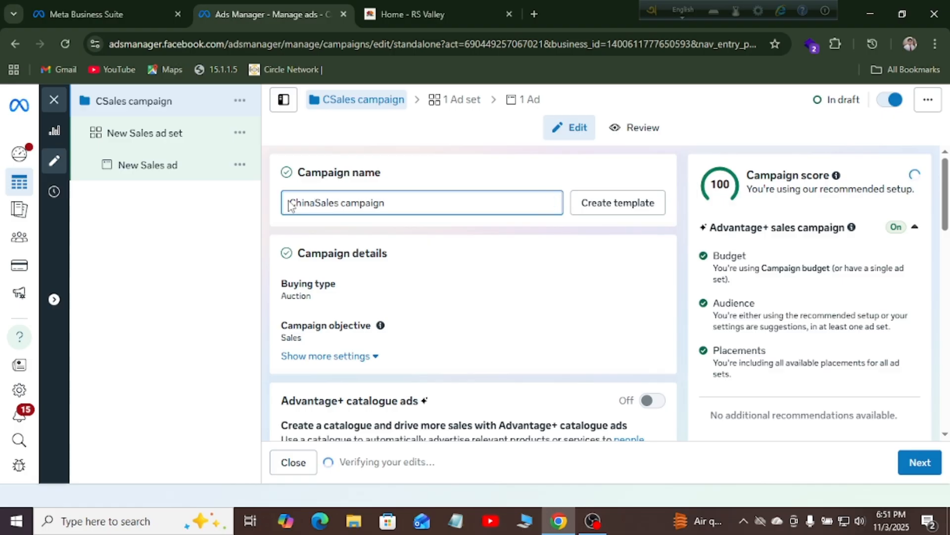
pyautogui.write(' Pr')
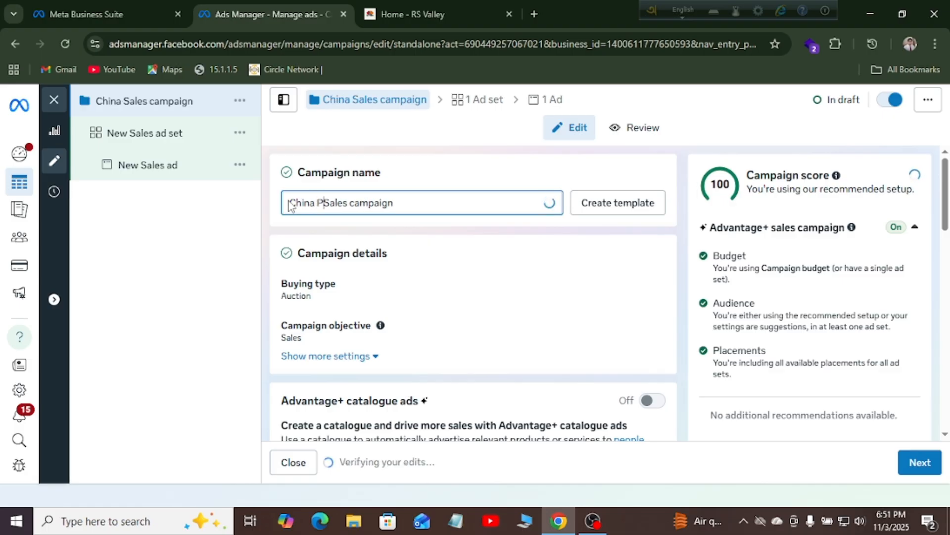
pyautogui.write('odu')
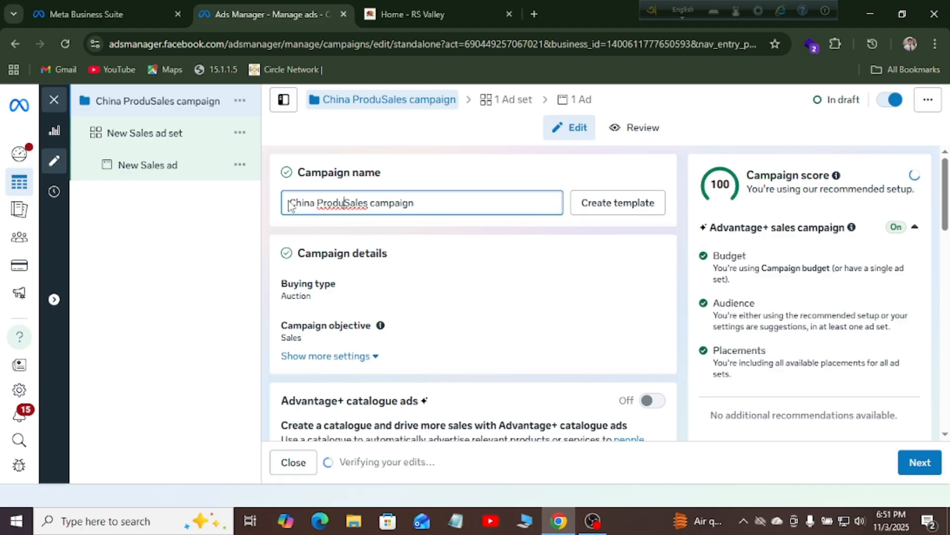
pyautogui.write('ct')
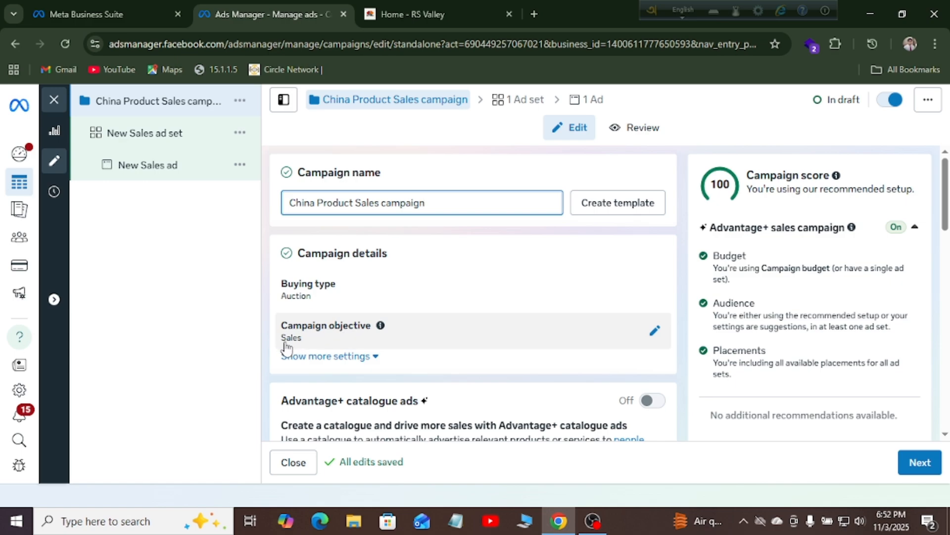
# Reveal more campaign settings and open the Daily budget type dropdown under Budget
pyautogui.click(353, 364)
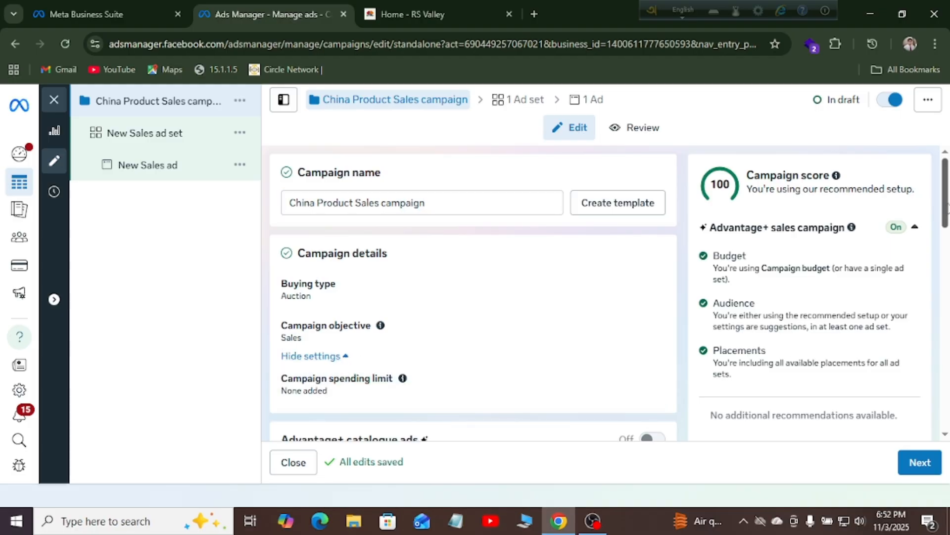
pyautogui.scroll(-5, 341, 348)
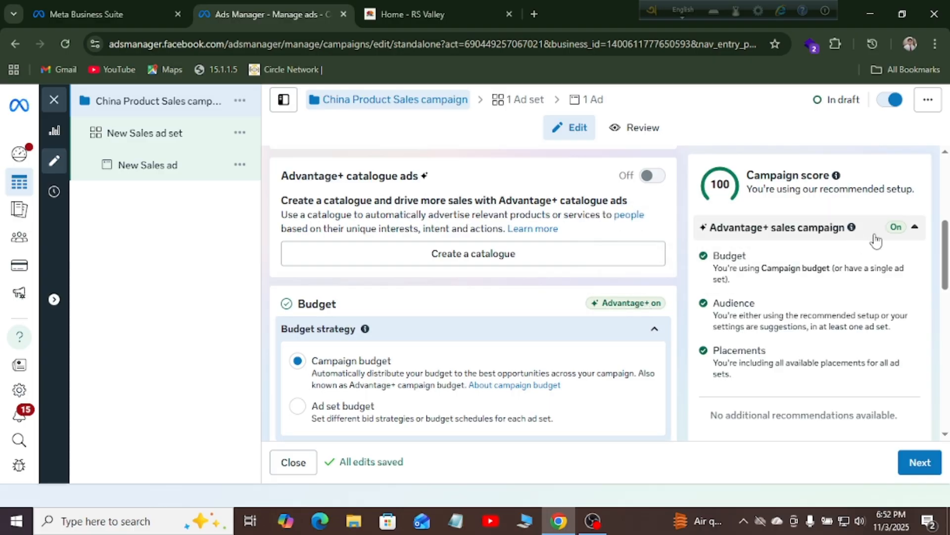
pyautogui.moveTo(945, 253); pyautogui.dragTo(948, 310)
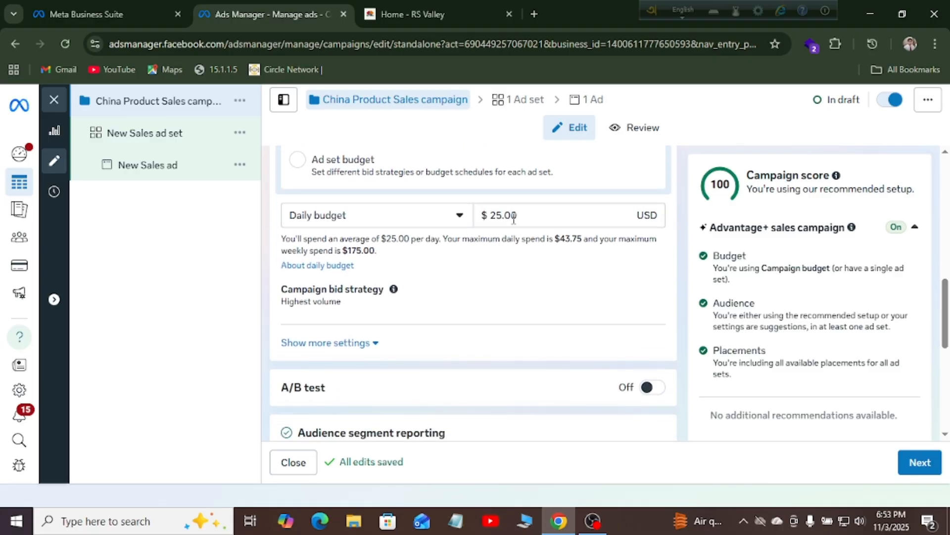
pyautogui.click(435, 221)
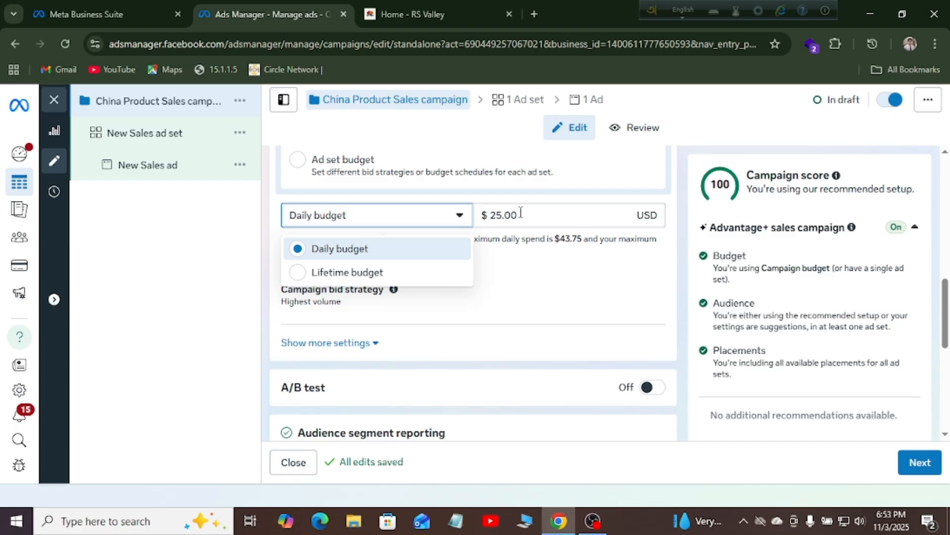
# Switch the campaign to a Lifetime budget of $100 and reveal the remaining budget settings
pyautogui.click(297, 275)
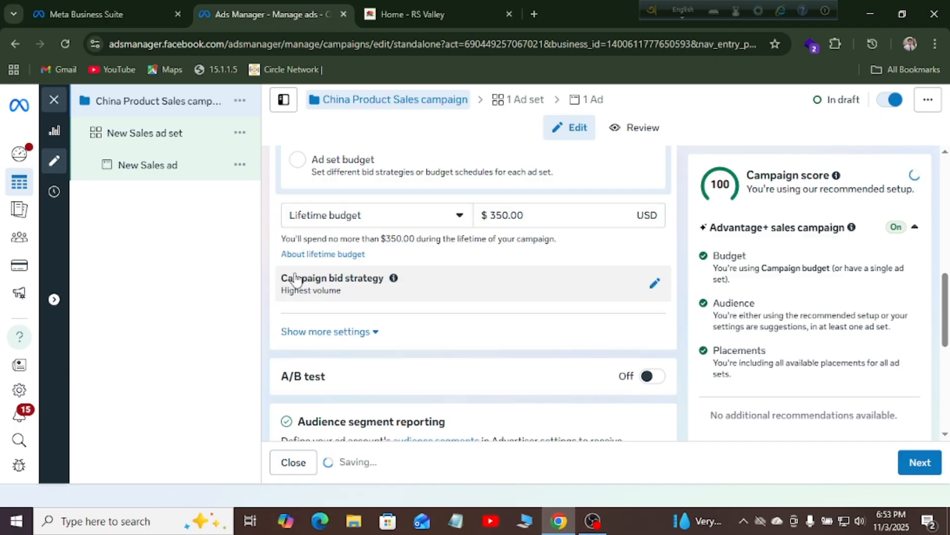
pyautogui.click(531, 216)
pyautogui.press('BackSpace')
pyautogui.press('BackSpace')
pyautogui.press('BackSpace')
pyautogui.press('BackSpace')
pyautogui.press('BackSpace')
pyautogui.press('BackSpace')
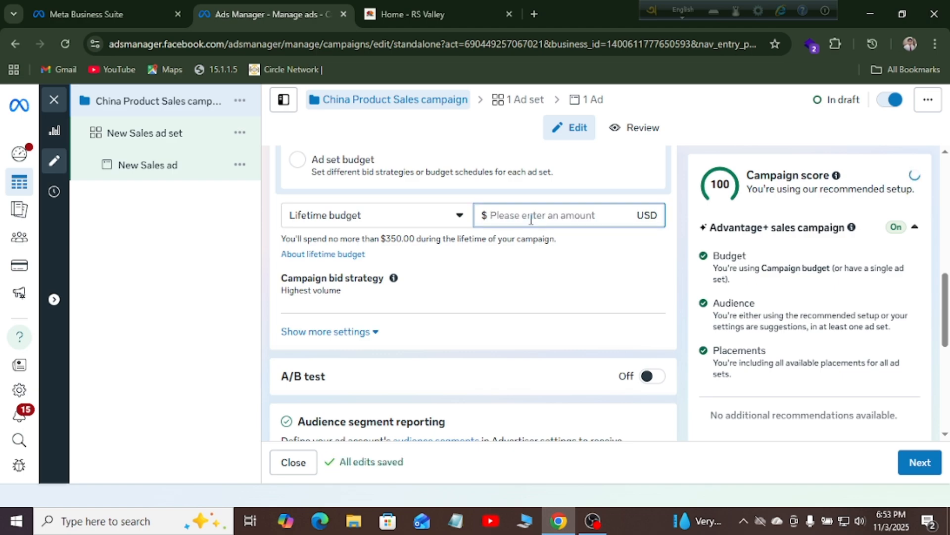
pyautogui.write('100')
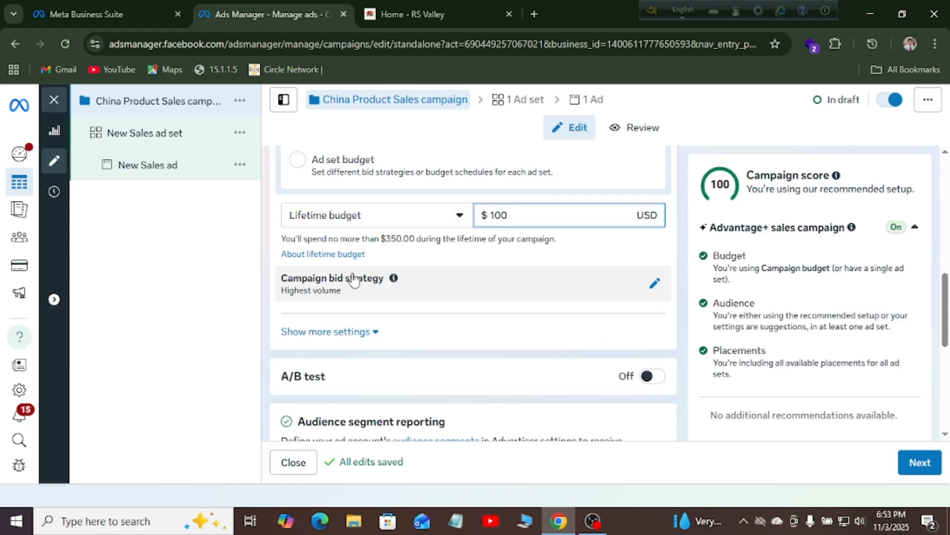
pyautogui.click(336, 335)
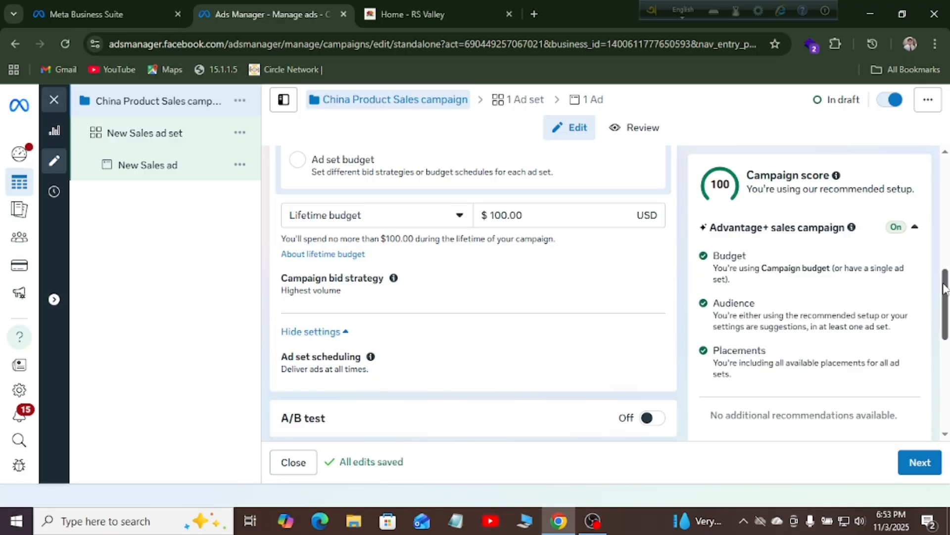
pyautogui.moveTo(945, 291); pyautogui.dragTo(946, 326)
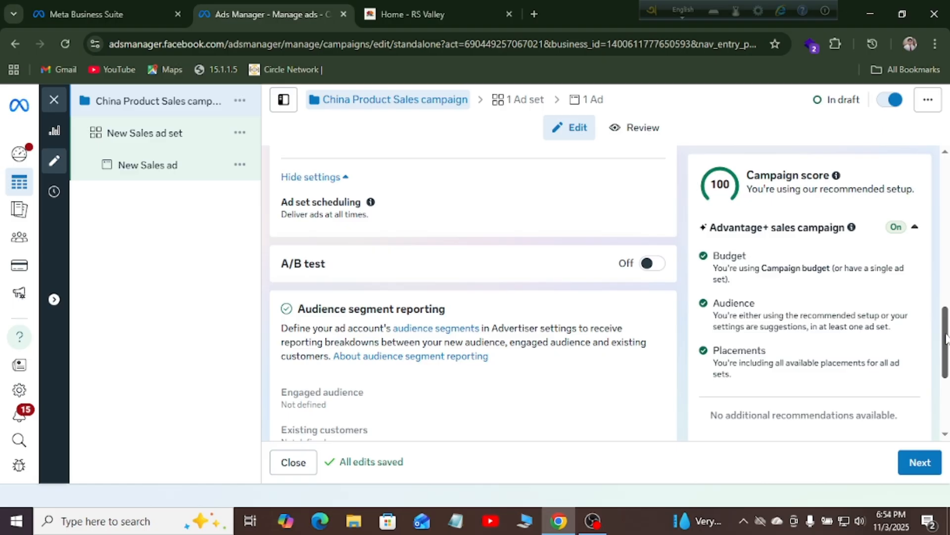
pyautogui.moveTo(945, 339); pyautogui.dragTo(946, 379)
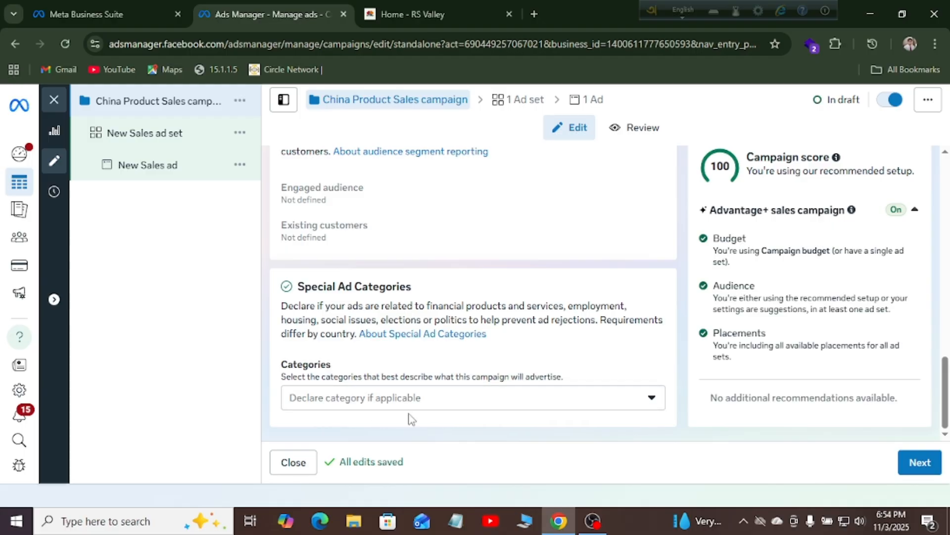
# Leave Special Ad Categories empty and continue to the ad set settings
pyautogui.click(631, 403)
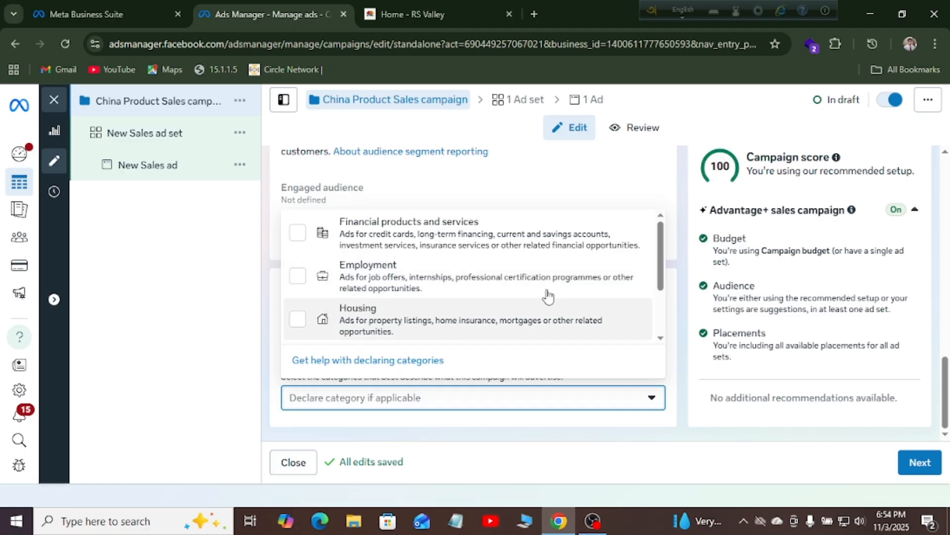
pyautogui.moveTo(663, 258); pyautogui.dragTo(664, 238)
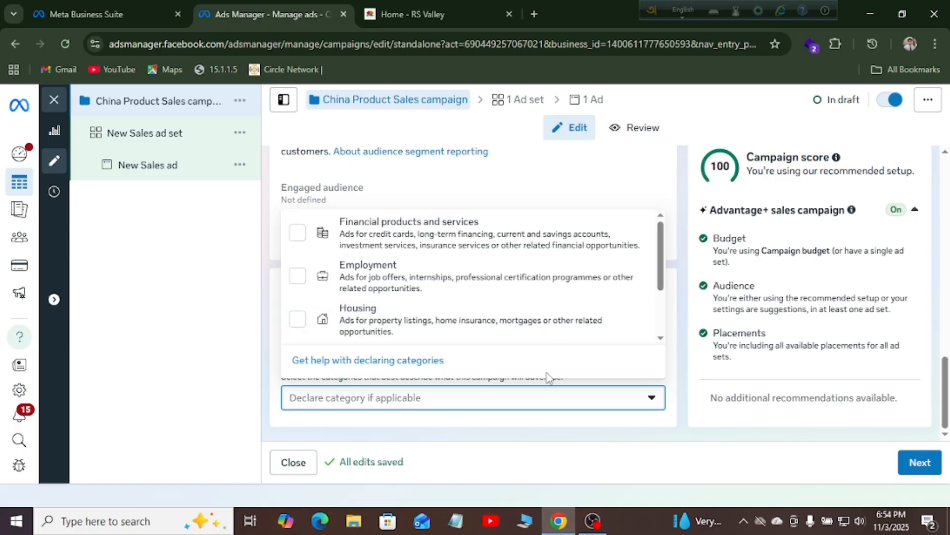
pyautogui.click(544, 396)
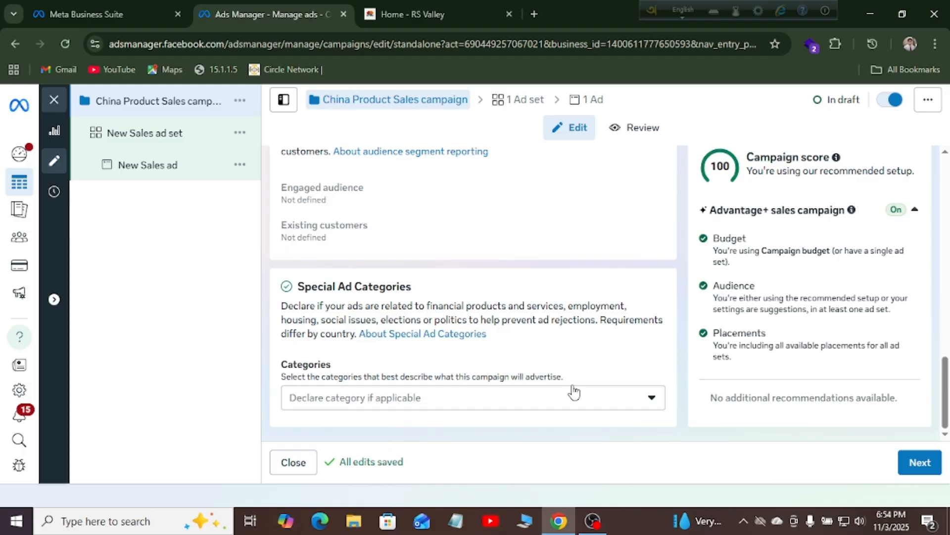
pyautogui.click(918, 466)
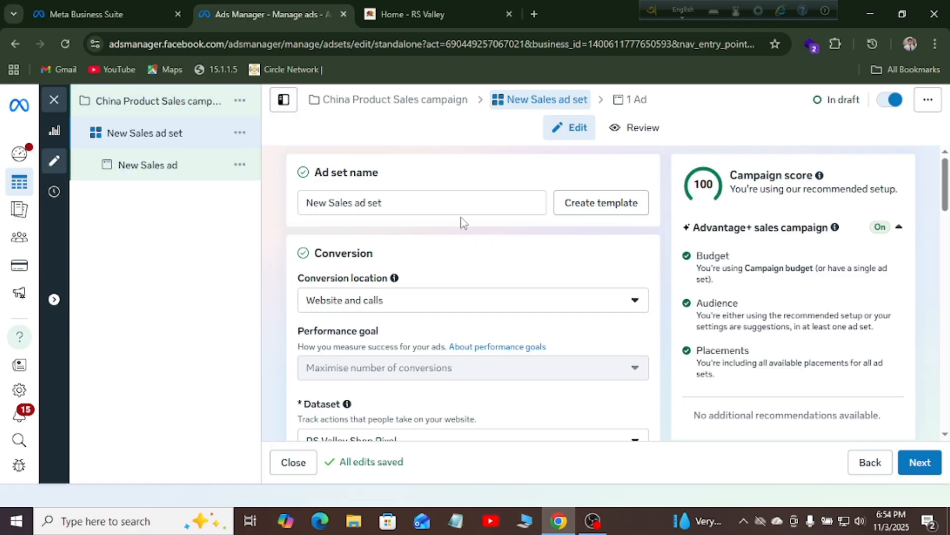
# Replace 'New' in the ad set name with 'China Product'
pyautogui.doubleClick(304, 203)
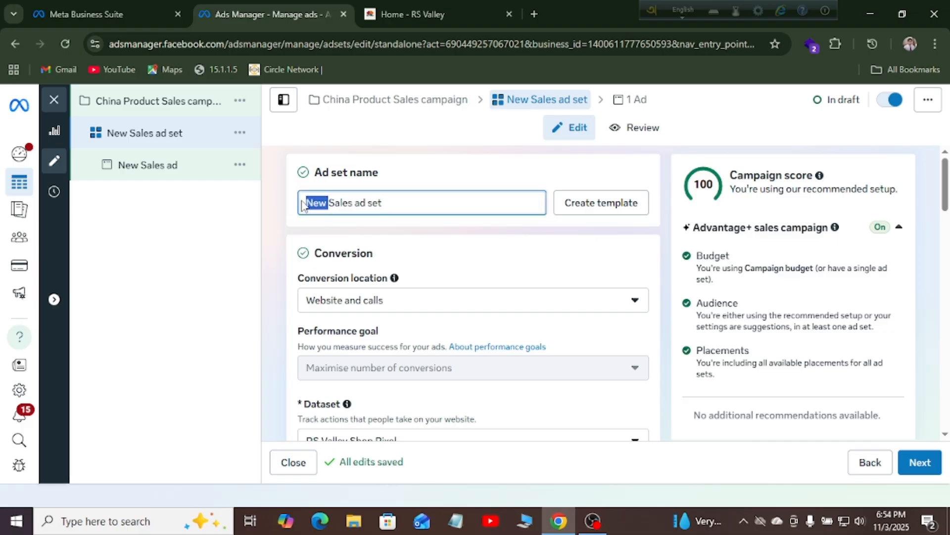
pyautogui.write('China ')
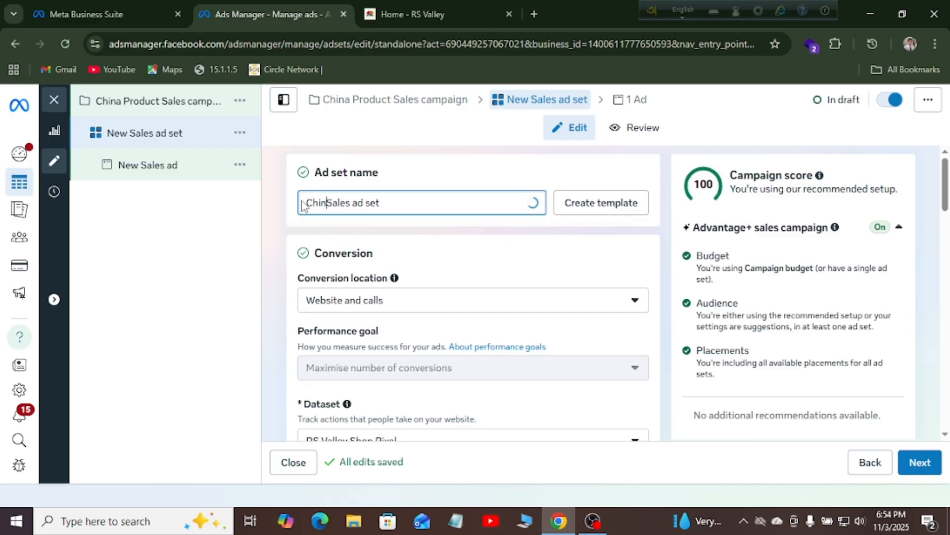
pyautogui.write('Pro')
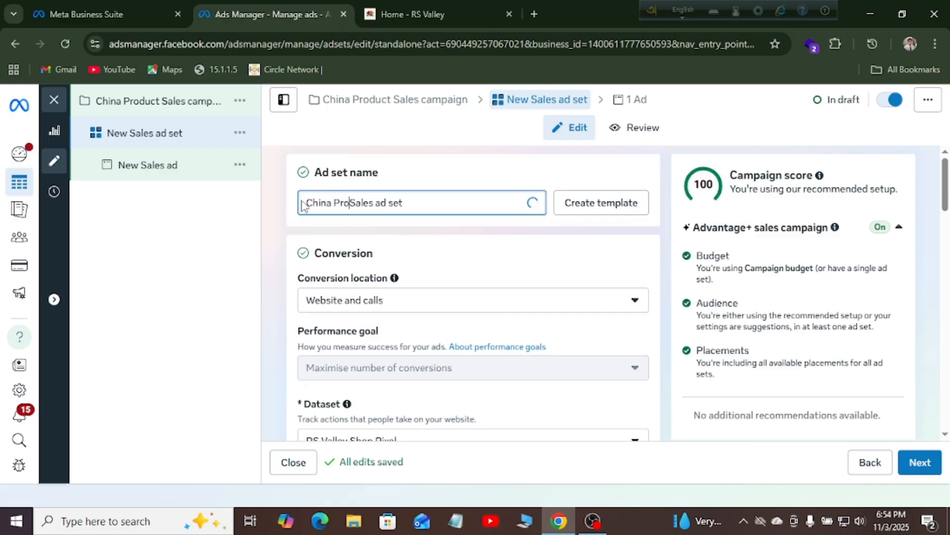
pyautogui.write('duct')
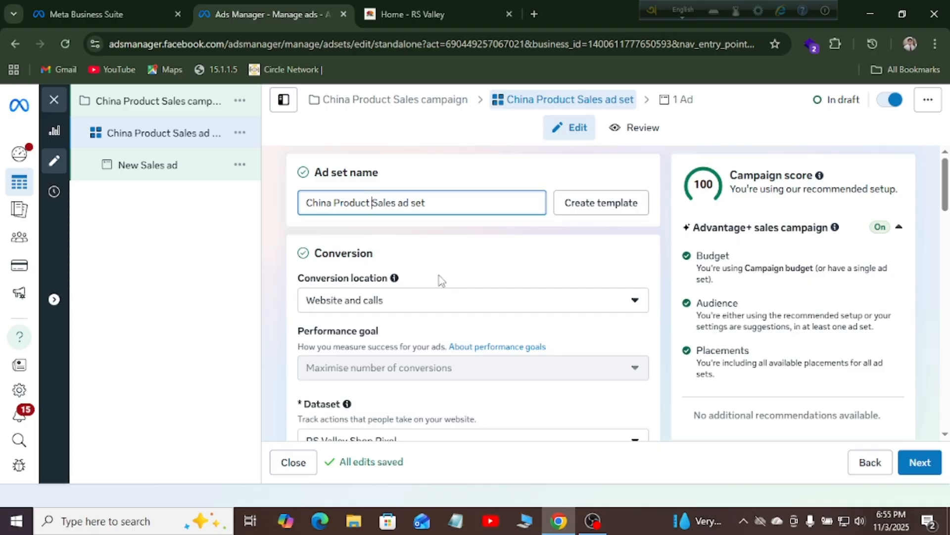
# Change the conversion location to Single > Website only
pyautogui.click(574, 305)
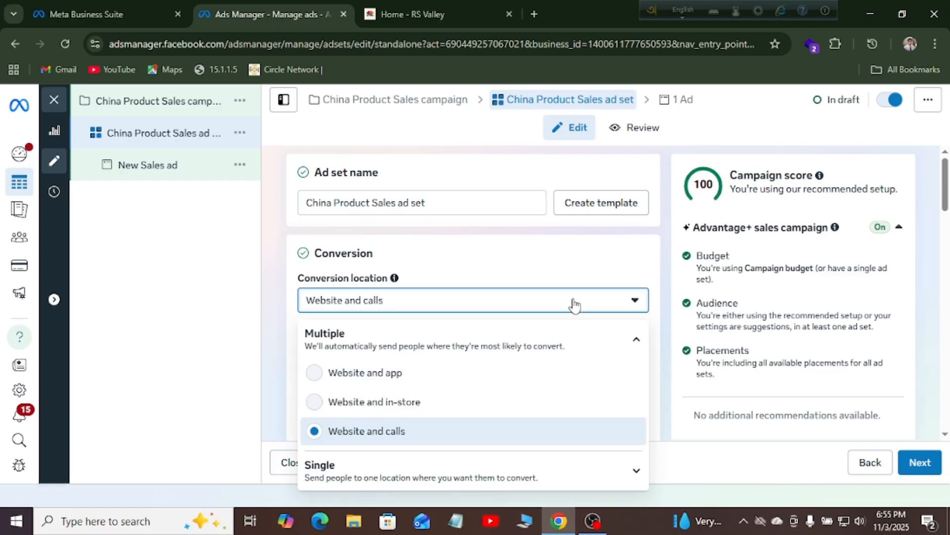
pyautogui.click(945, 186)
pyautogui.moveTo(945, 185); pyautogui.dragTo(946, 205)
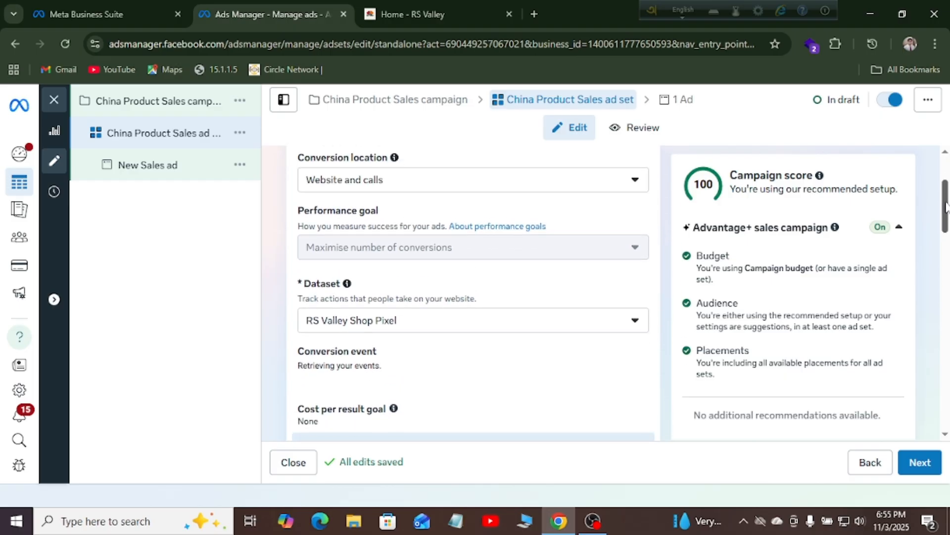
pyautogui.click(633, 194)
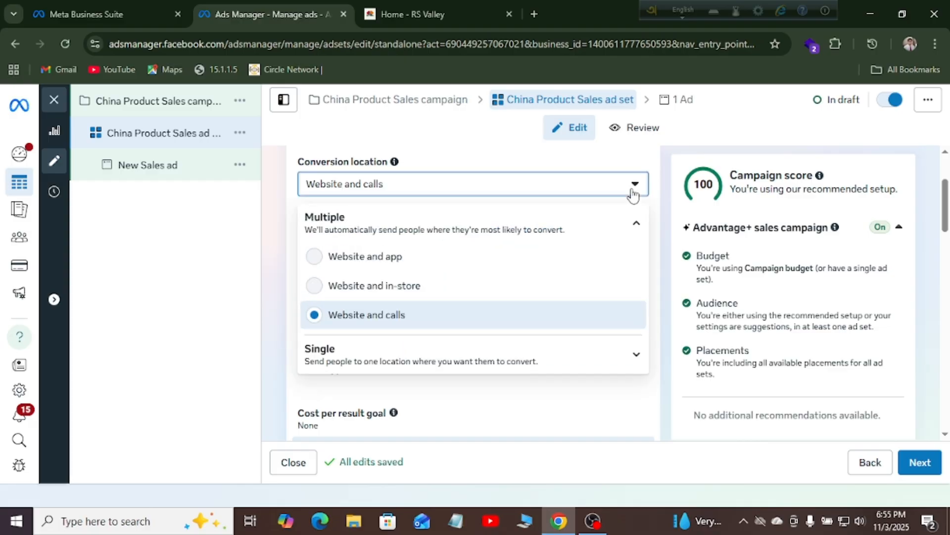
pyautogui.click(379, 357)
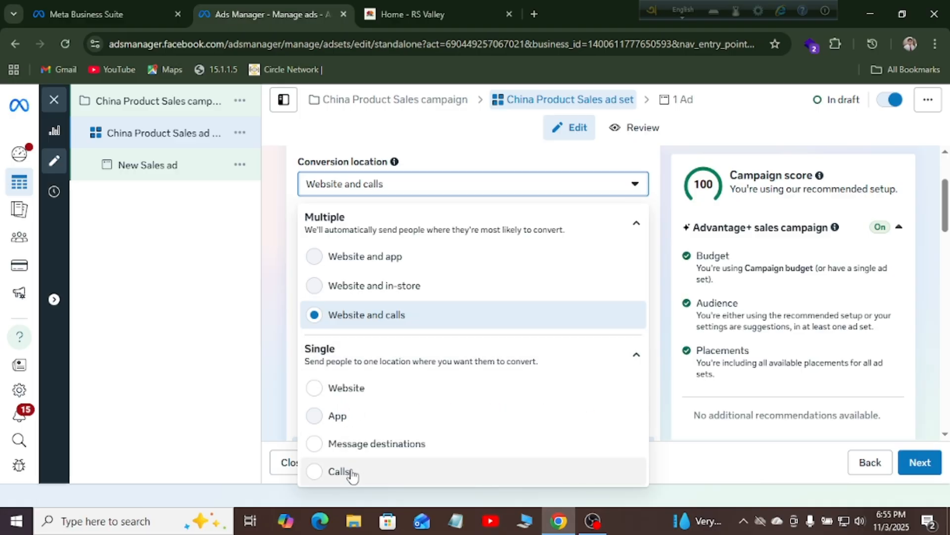
pyautogui.click(316, 390)
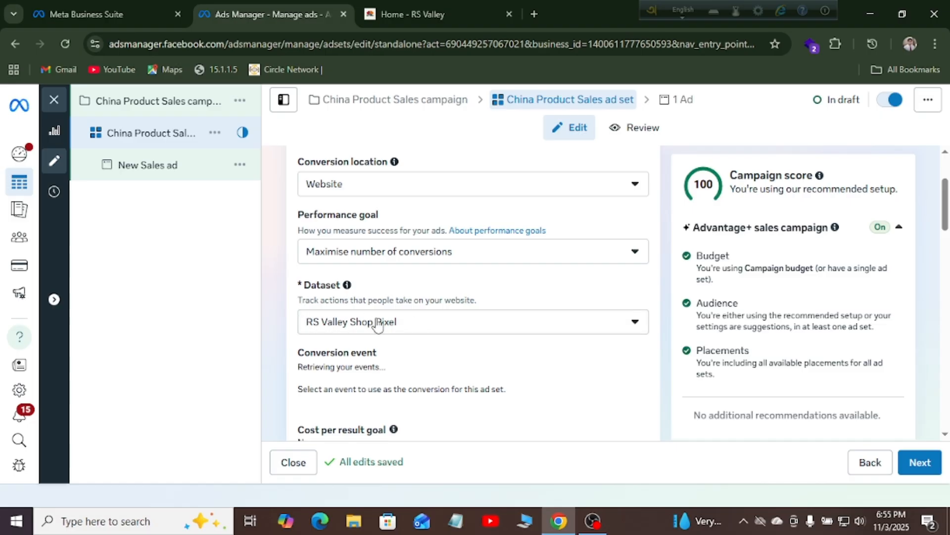
# Select RS Valley Shop Pixel as the dataset, then show more settings down to Budget & schedule
pyautogui.click(415, 326)
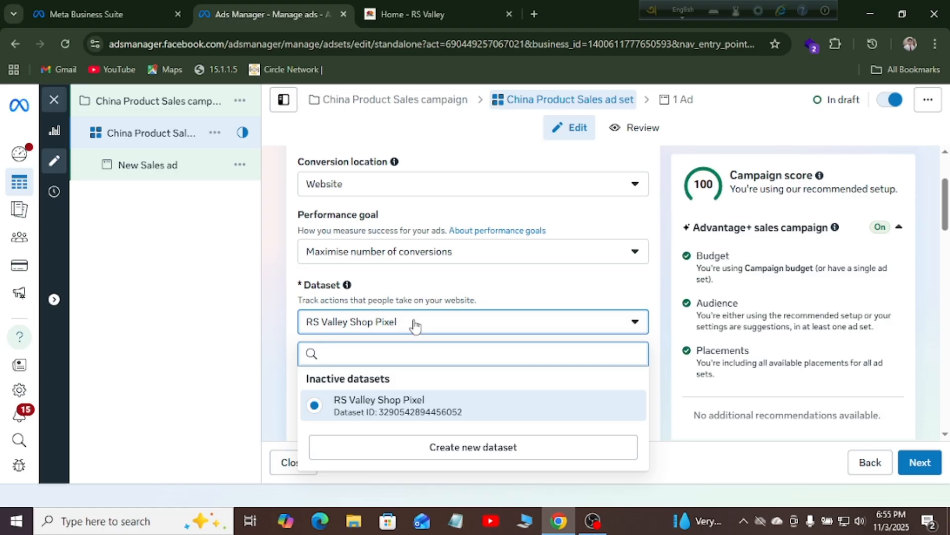
pyautogui.click(392, 418)
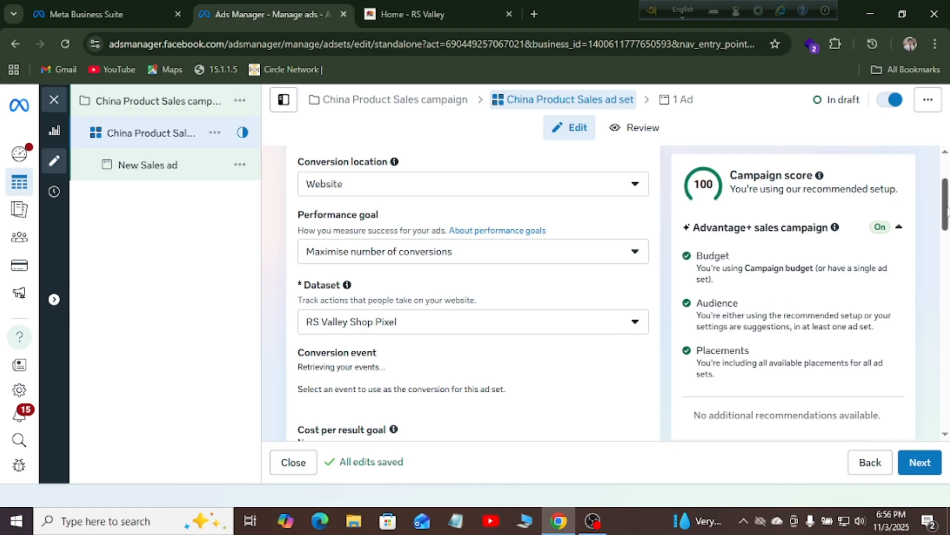
pyautogui.moveTo(945, 208); pyautogui.dragTo(946, 255)
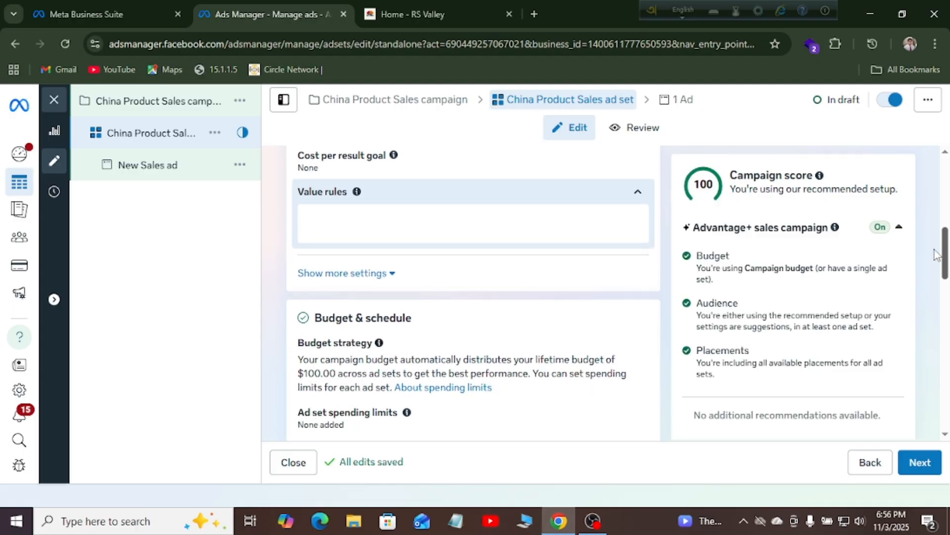
pyautogui.click(352, 275)
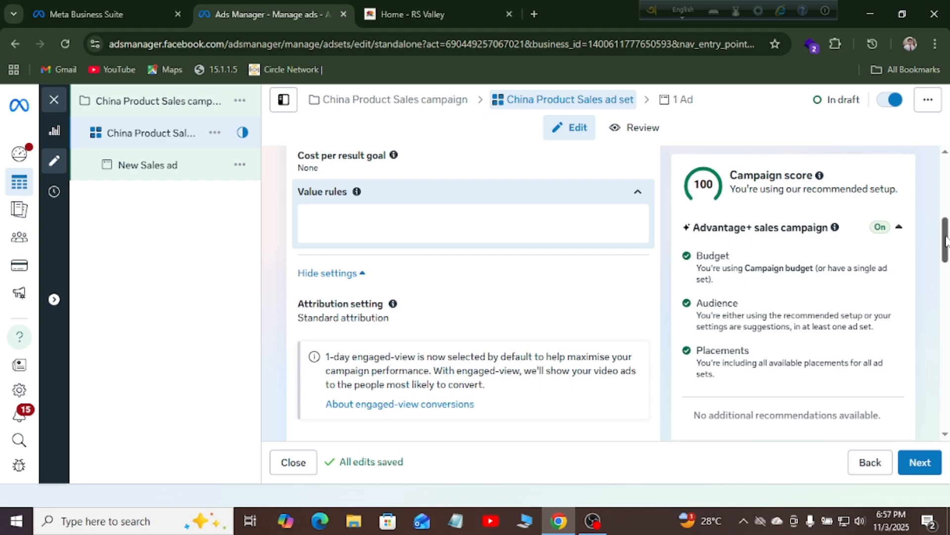
pyautogui.moveTo(945, 241); pyautogui.dragTo(946, 295)
pyautogui.scroll(-1, 418, 191)
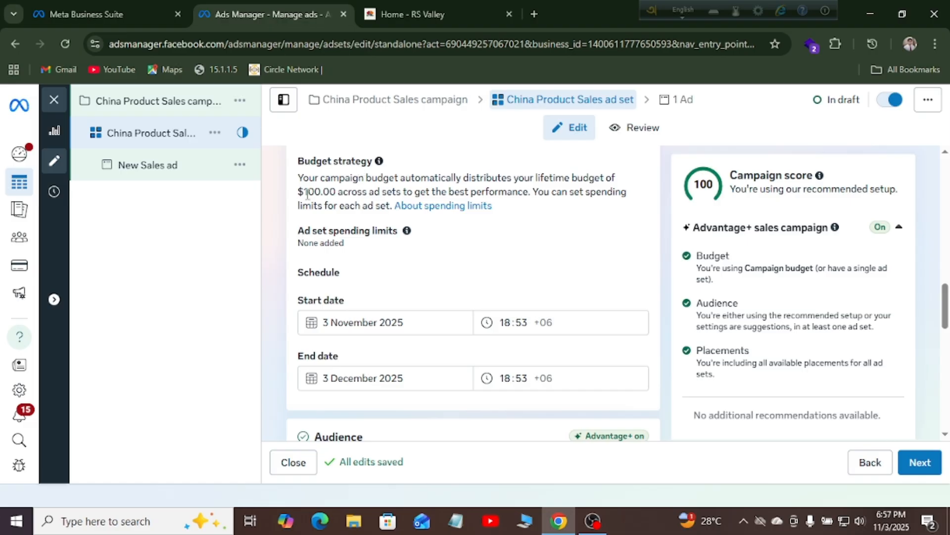
pyautogui.moveTo(304, 192)
pyautogui.mouseDown()
pyautogui.moveTo(357, 192)
pyautogui.moveTo(305, 191)
pyautogui.mouseUp()
# Set the ad set start date to 5 November 2025 at 10:00
pyautogui.click(337, 323)
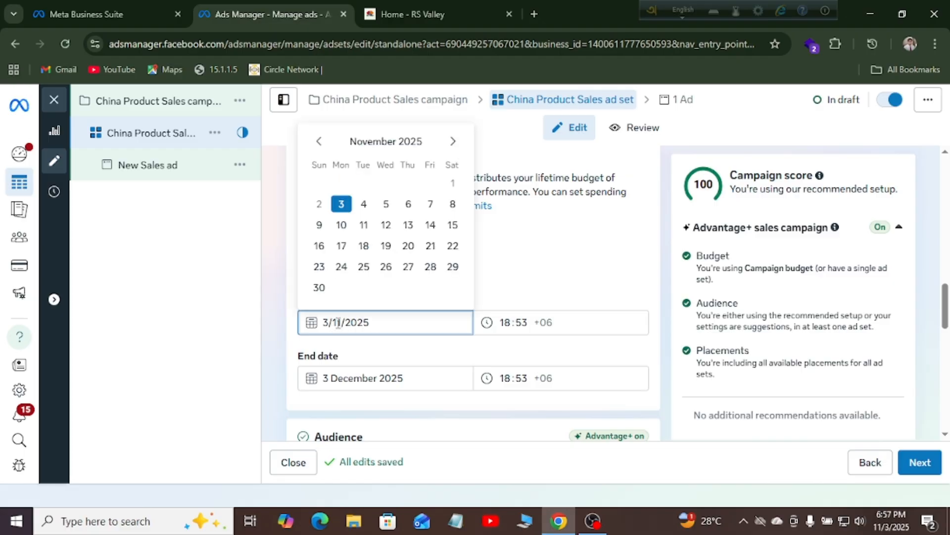
pyautogui.click(387, 204)
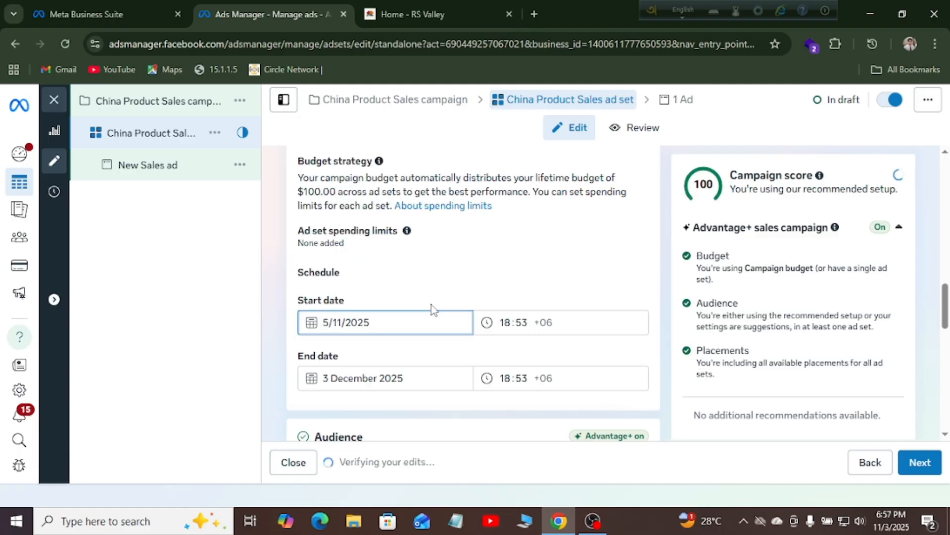
pyautogui.click(506, 322)
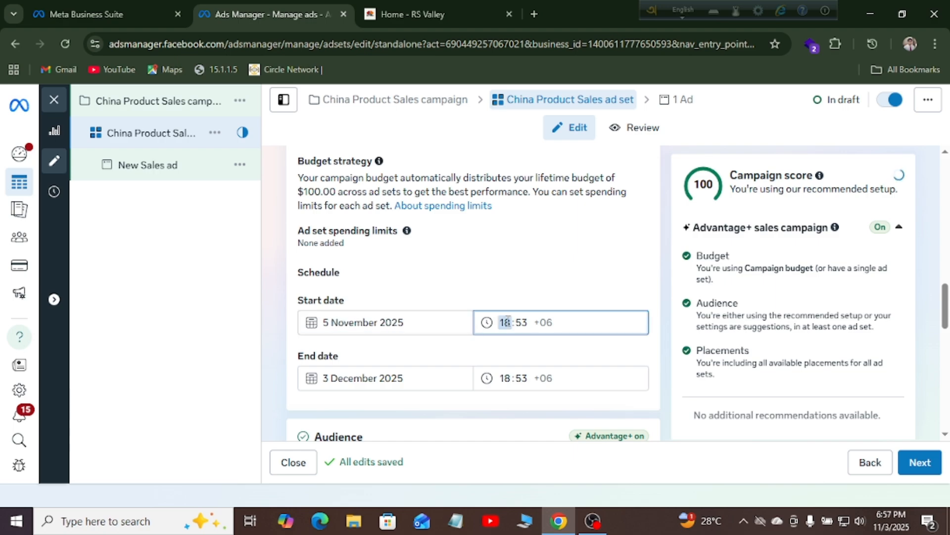
pyautogui.write('10')
pyautogui.click(523, 322)
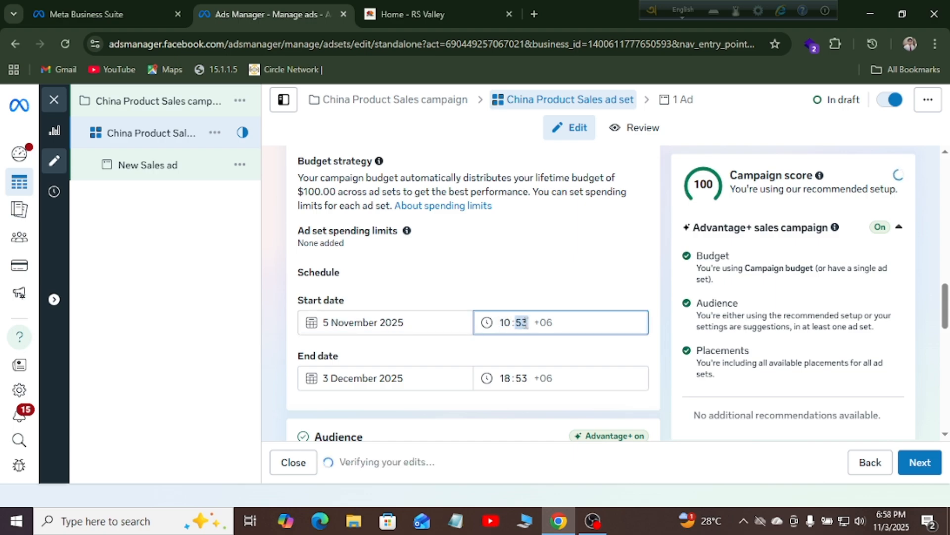
pyautogui.write('00')
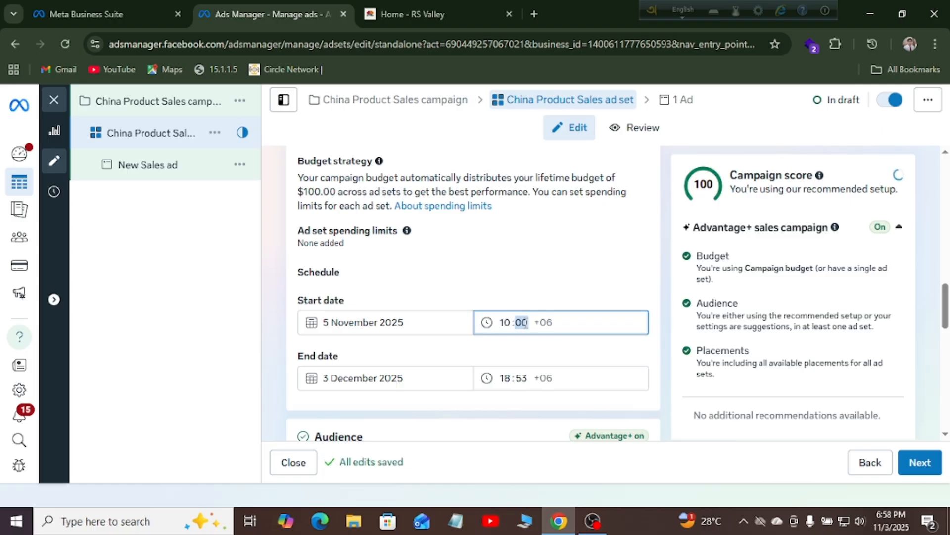
pyautogui.click(354, 400)
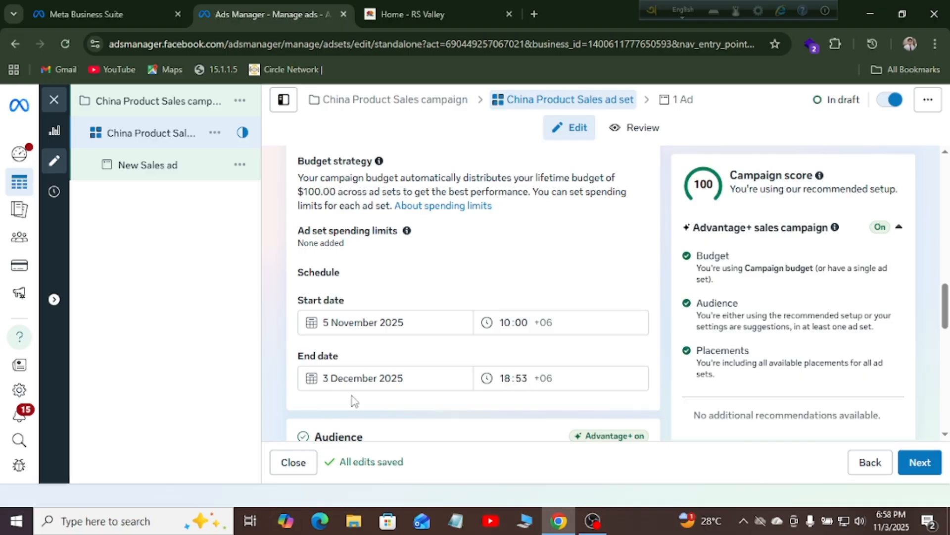
# Set the ad set end date to 14 November 2025 at 12:00
pyautogui.click(329, 379)
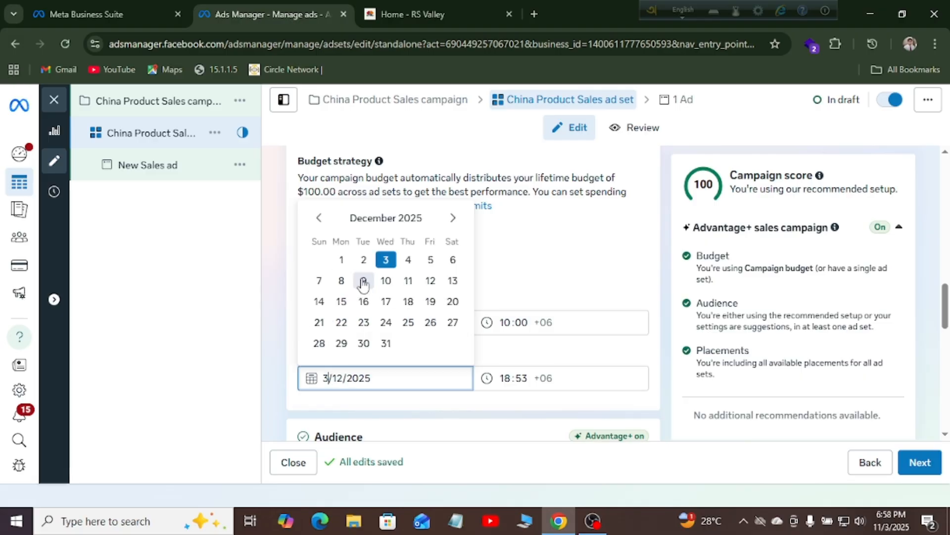
pyautogui.click(320, 302)
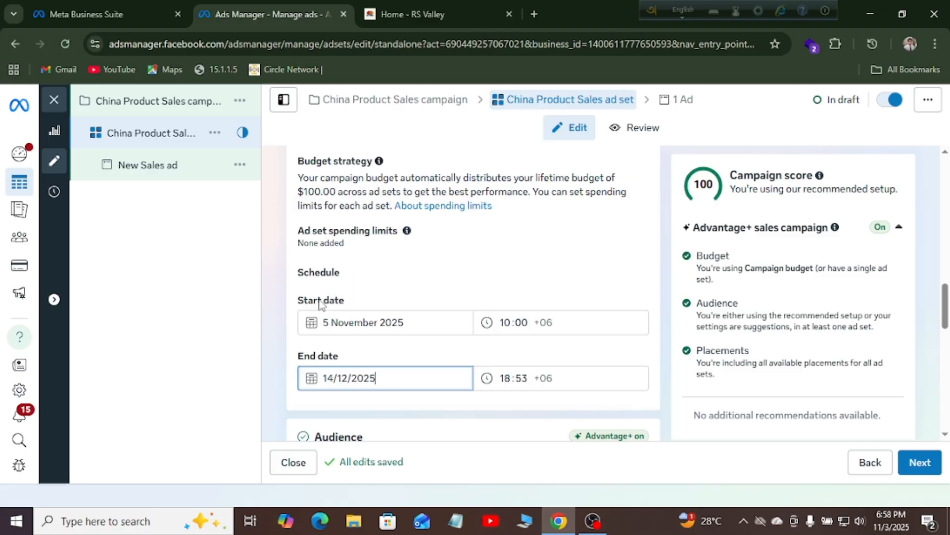
pyautogui.click(341, 380)
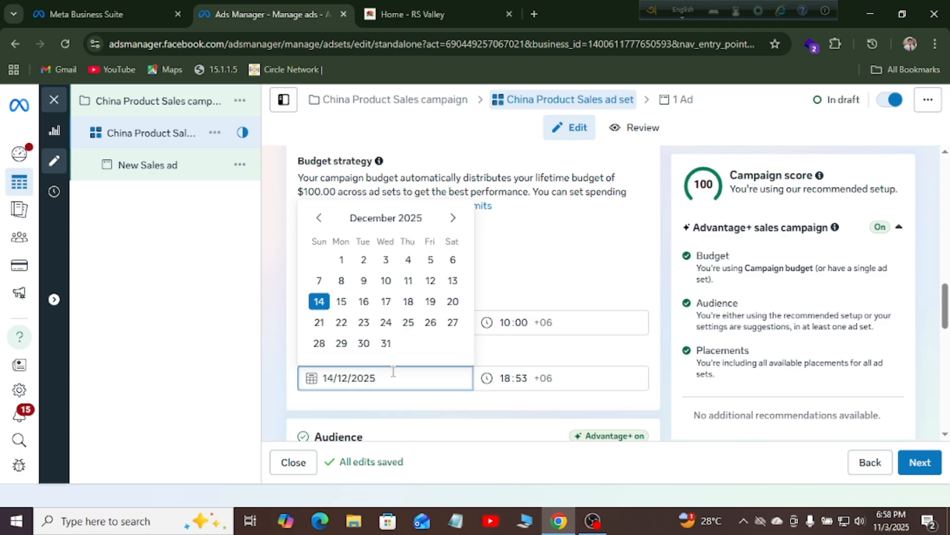
pyautogui.click(319, 217)
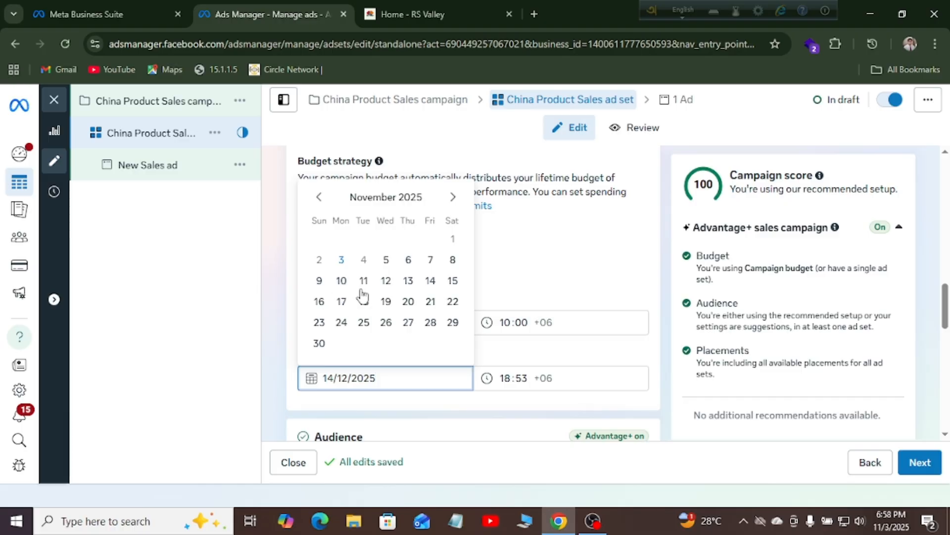
pyautogui.click(430, 281)
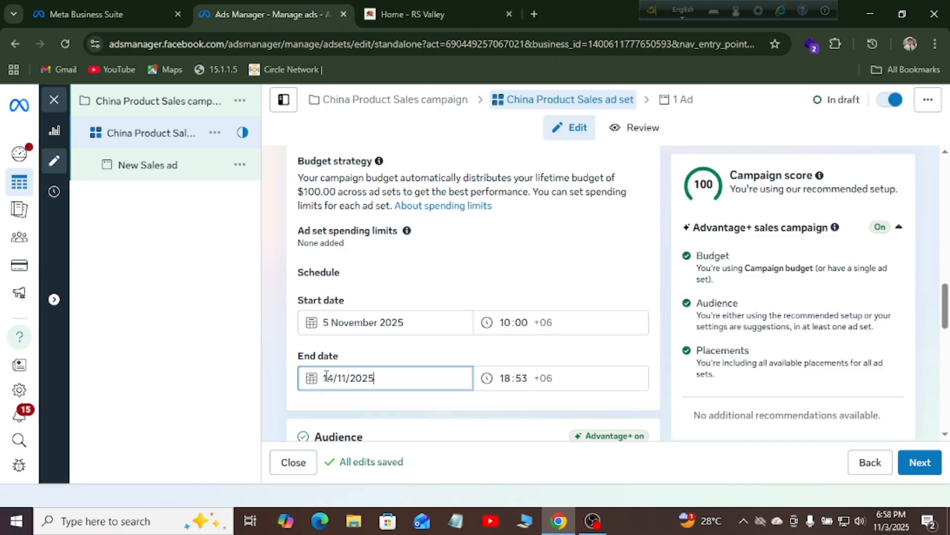
pyautogui.click(510, 377)
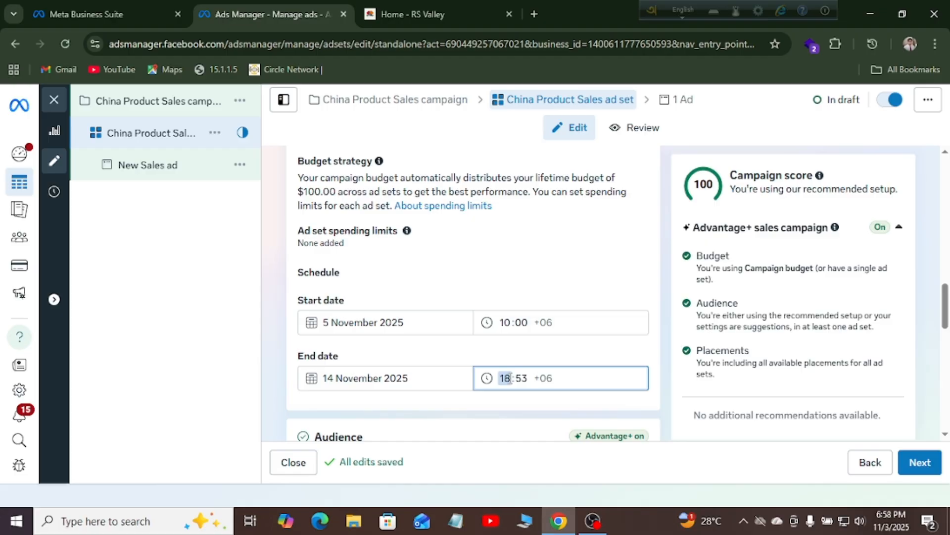
pyautogui.click(520, 378)
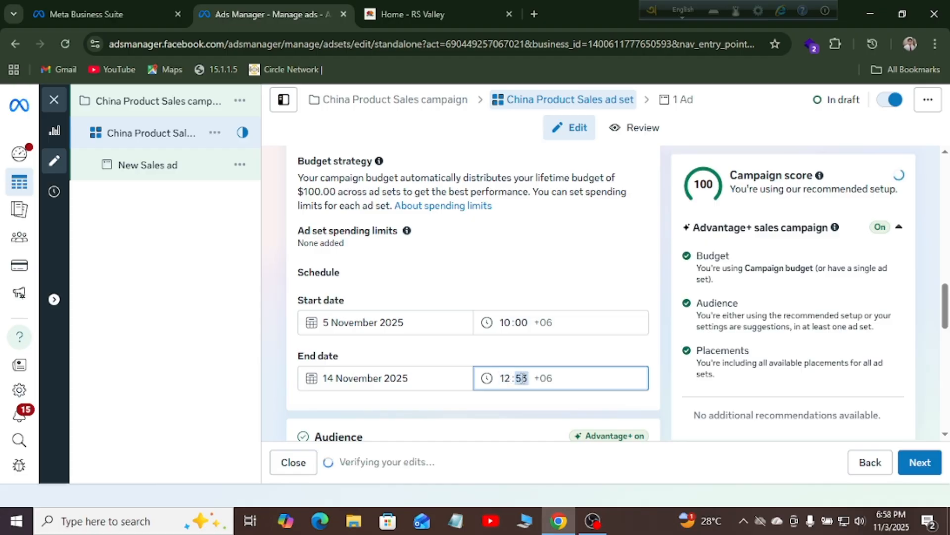
pyautogui.write('00')
pyautogui.moveTo(946, 302); pyautogui.dragTo(946, 340)
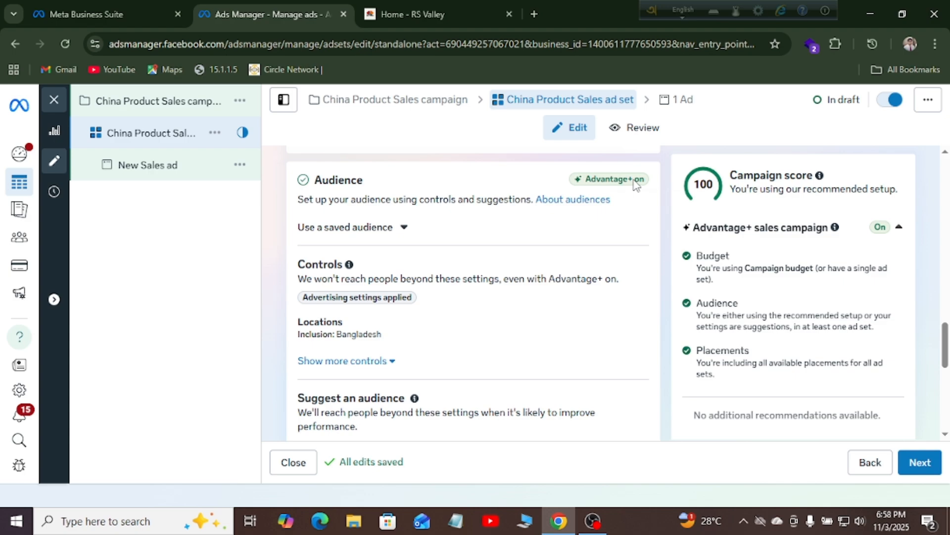
# Expand locations, more audience controls and excluded audiences to confirm Bangladesh, age 18+, all languages
pyautogui.moveTo(635, 184)
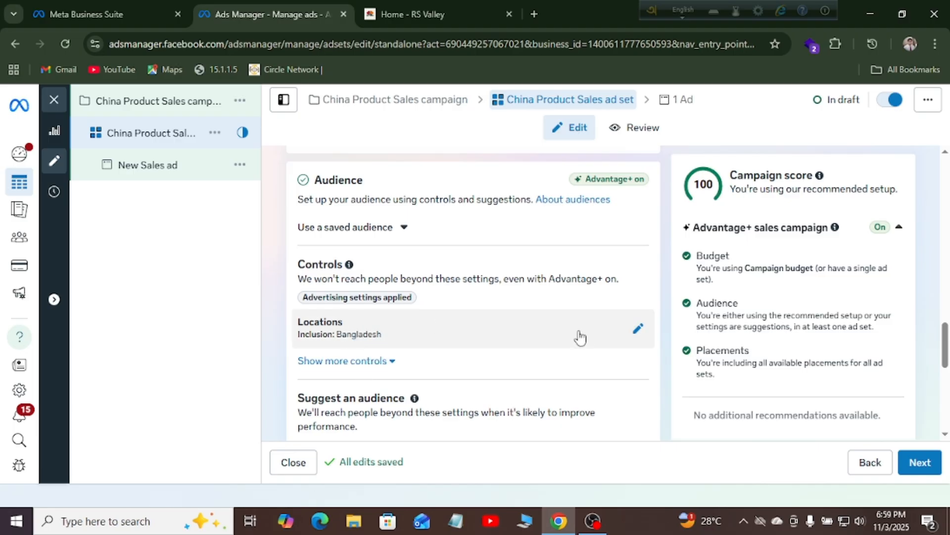
pyautogui.click(638, 332)
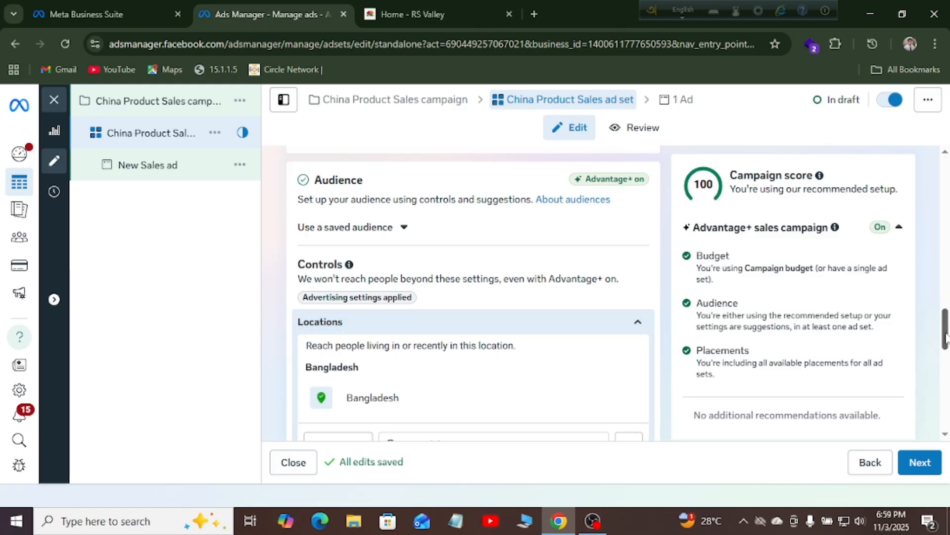
pyautogui.moveTo(945, 339); pyautogui.dragTo(946, 369)
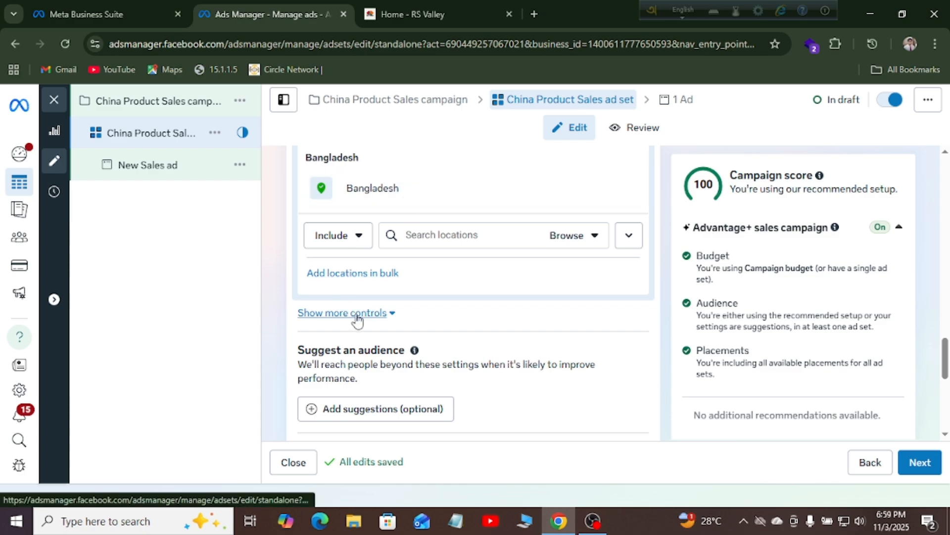
pyautogui.click(357, 319)
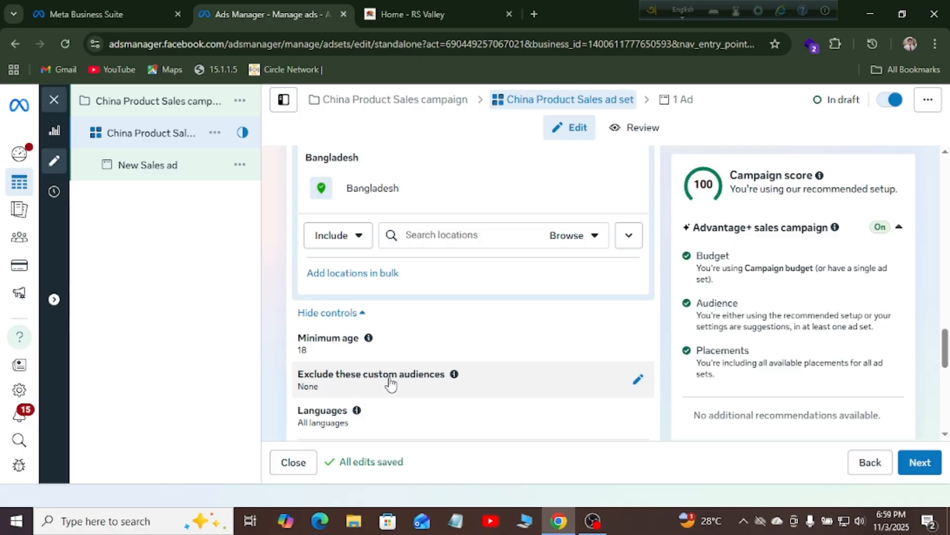
pyautogui.moveTo(450, 385)
pyautogui.click(635, 383)
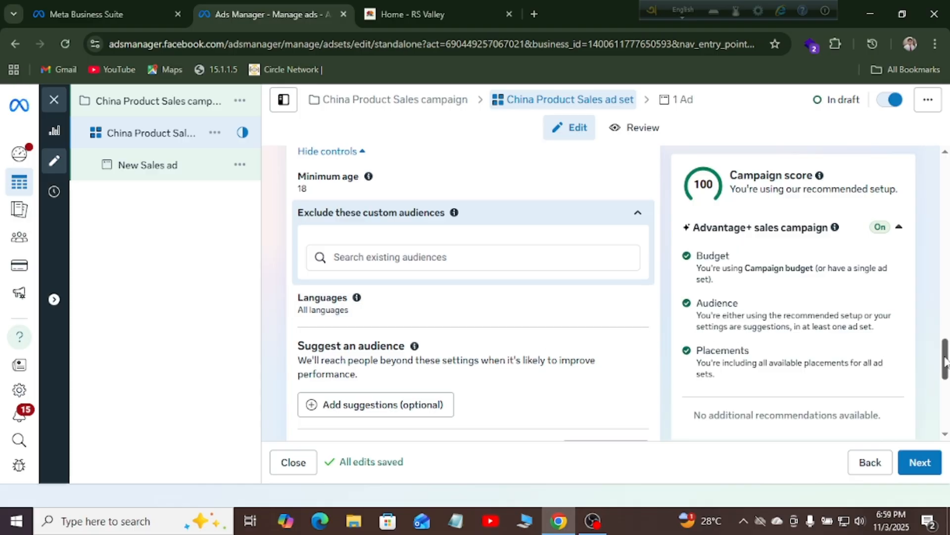
pyautogui.moveTo(945, 361); pyautogui.dragTo(945, 407)
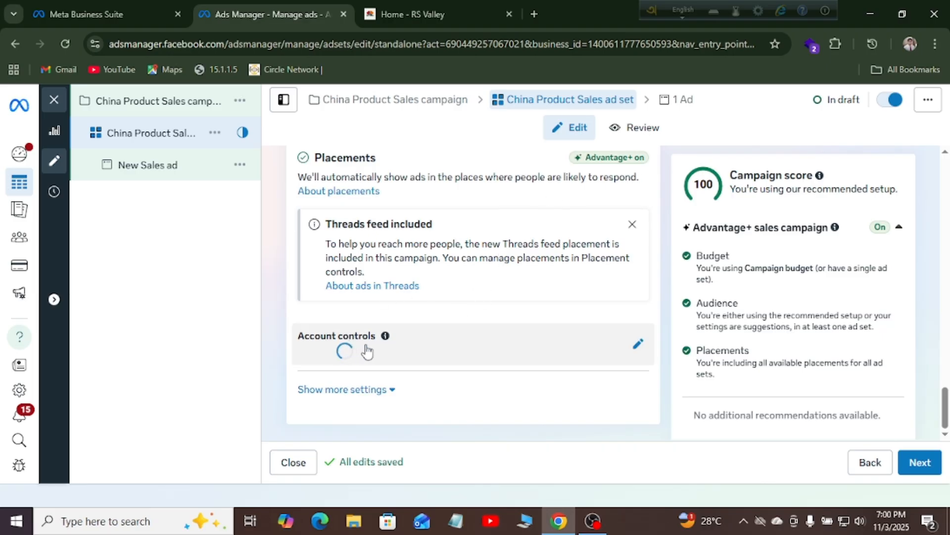
# Reveal the full placement details and expand Account controls, confirming no placement controls are set
pyautogui.click(344, 391)
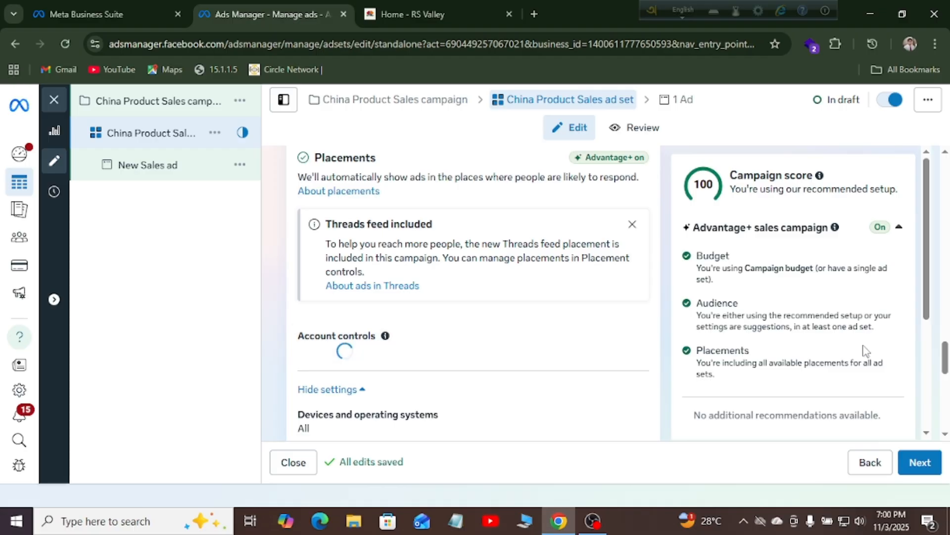
pyautogui.moveTo(946, 352)
pyautogui.mouseDown()
pyautogui.moveTo(949, 380)
pyautogui.moveTo(949, 364)
pyautogui.mouseUp()
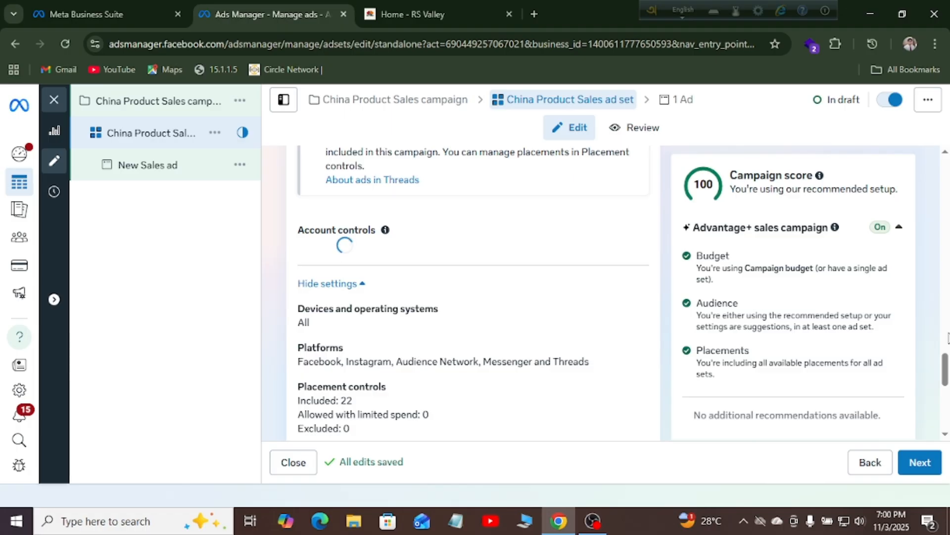
pyautogui.moveTo(946, 366)
pyautogui.mouseDown()
pyautogui.moveTo(947, 420)
pyautogui.moveTo(945, 339)
pyautogui.moveTo(947, 366)
pyautogui.mouseUp()
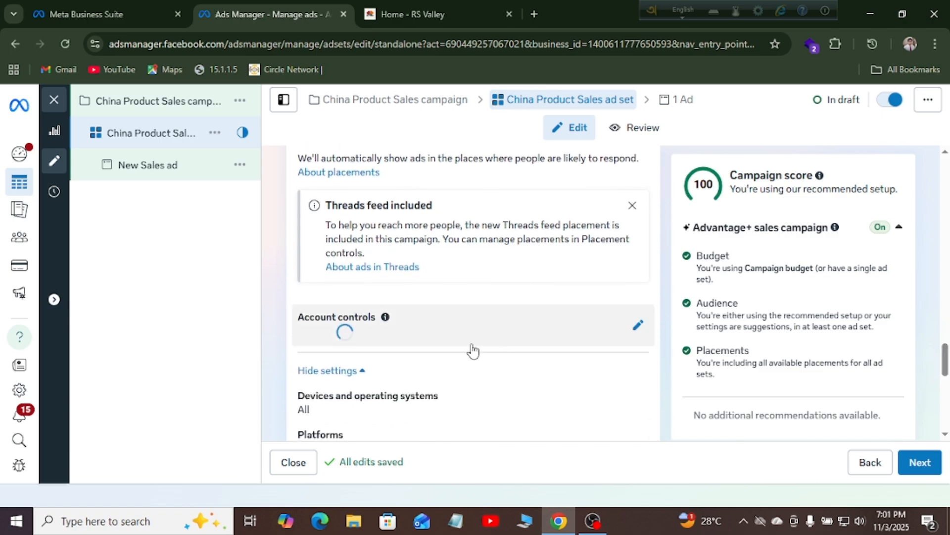
pyautogui.click(639, 328)
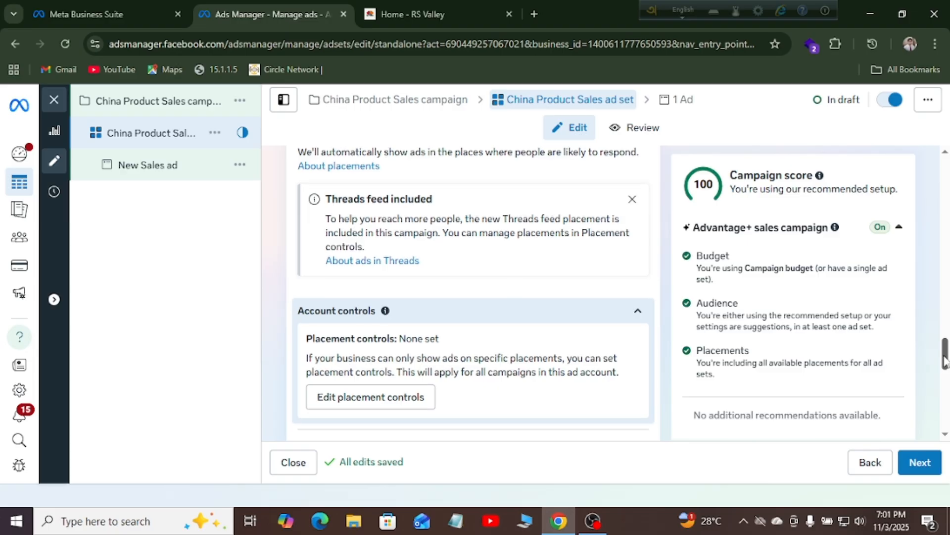
pyautogui.scroll(-3, 944, 353)
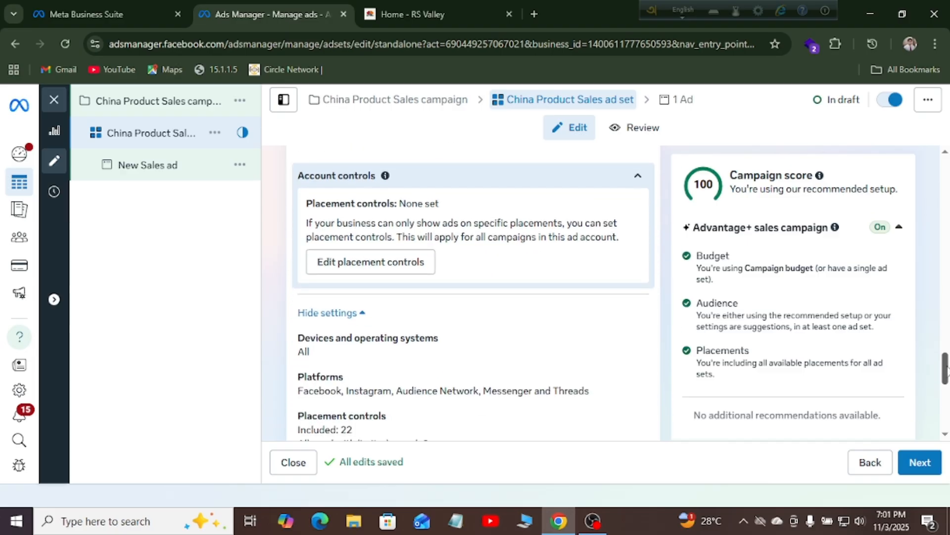
pyautogui.click(375, 262)
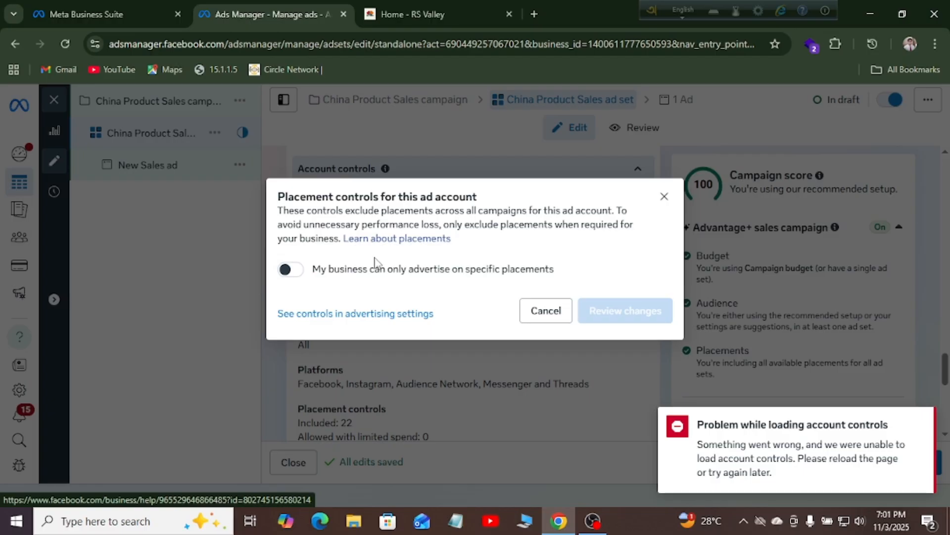
pyautogui.click(665, 197)
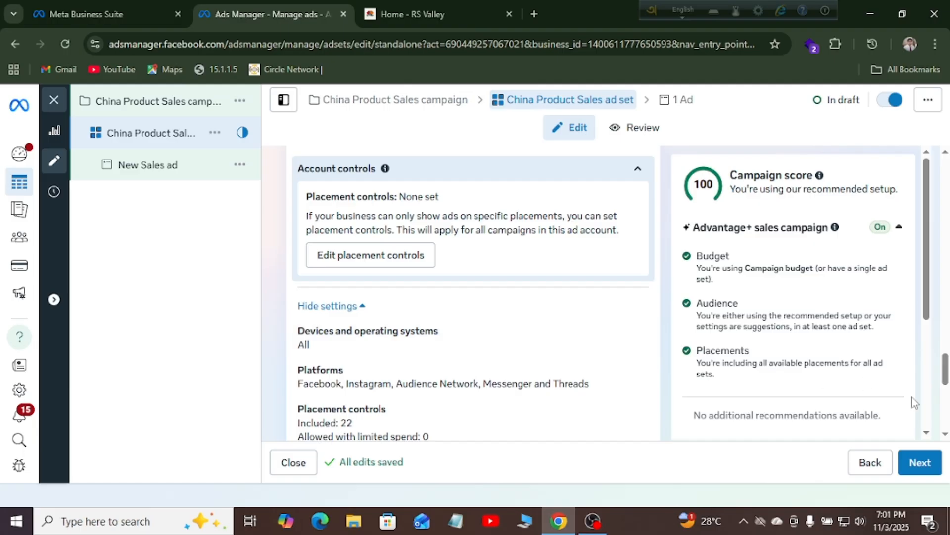
pyautogui.moveTo(947, 372); pyautogui.dragTo(946, 352)
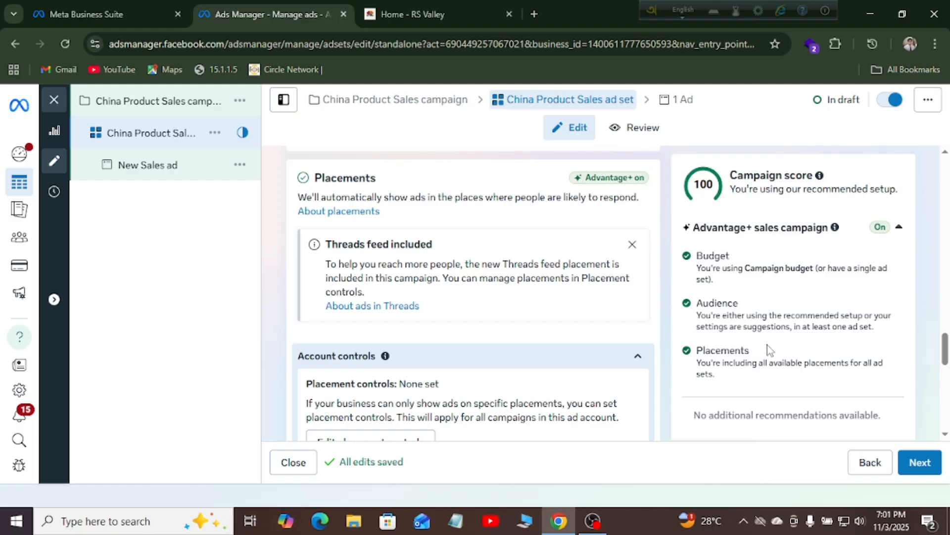
# Go on to the ad and replace 'New' in its name with 'China Product'
pyautogui.click(929, 466)
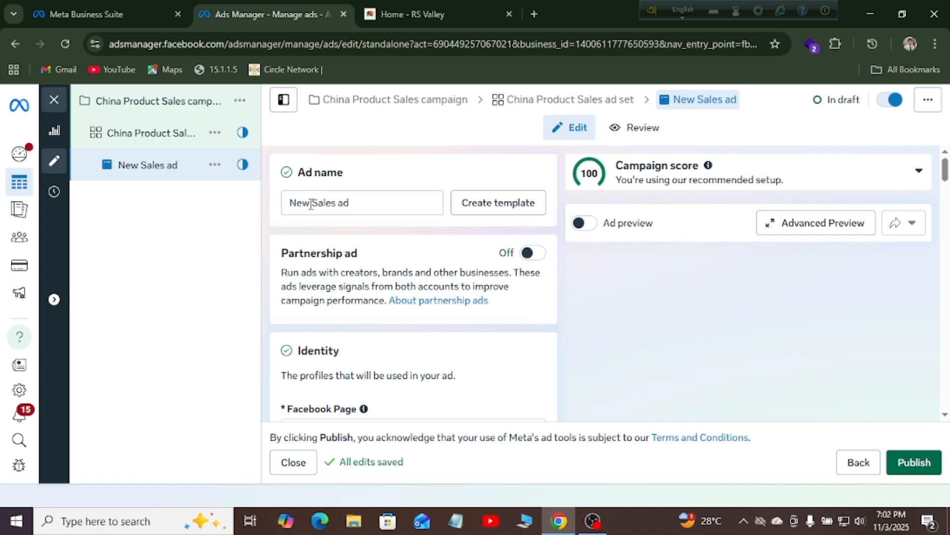
pyautogui.moveTo(311, 204); pyautogui.dragTo(277, 205)
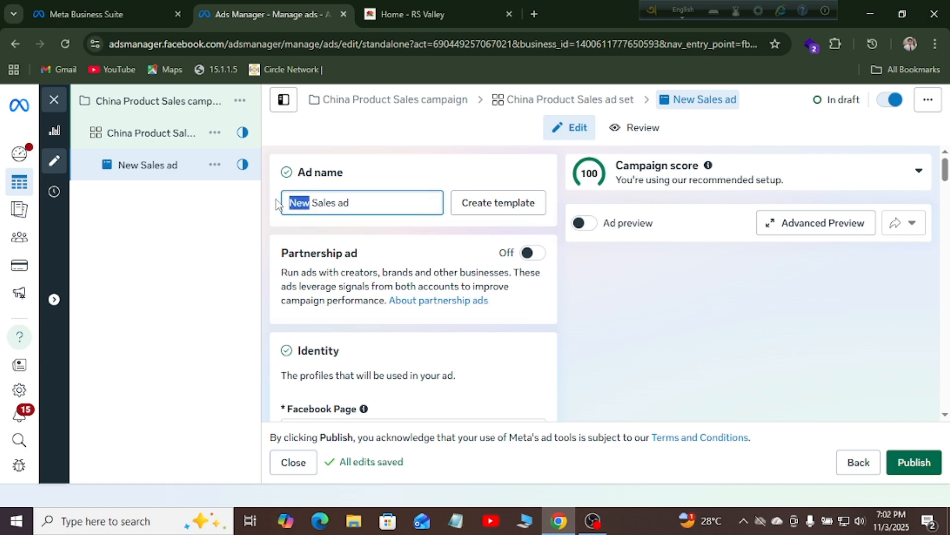
pyautogui.write('C')
pyautogui.write('hina')
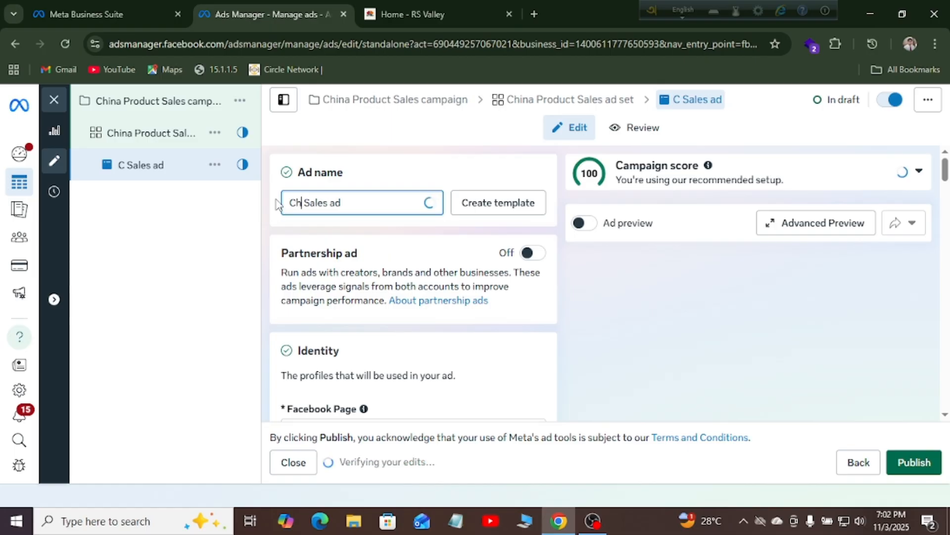
pyautogui.write(' Pro')
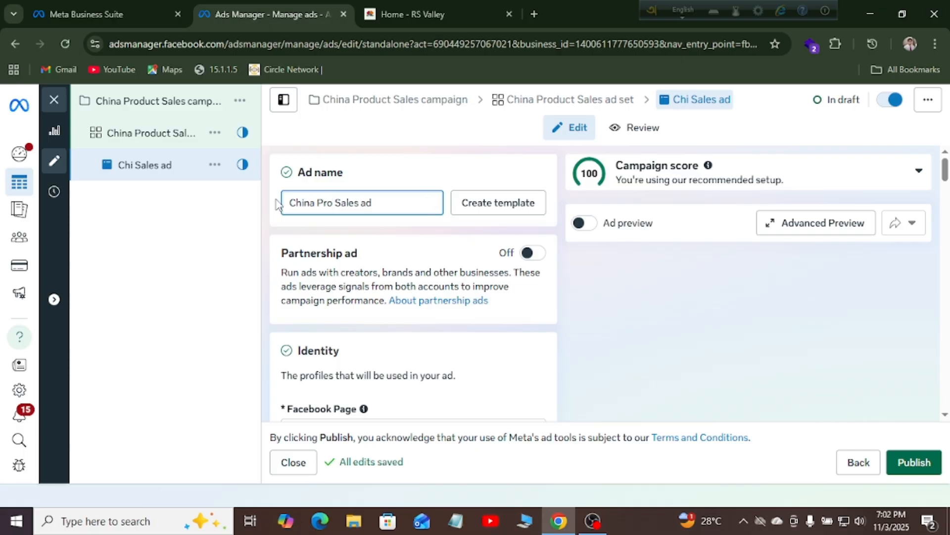
pyautogui.write('duct')
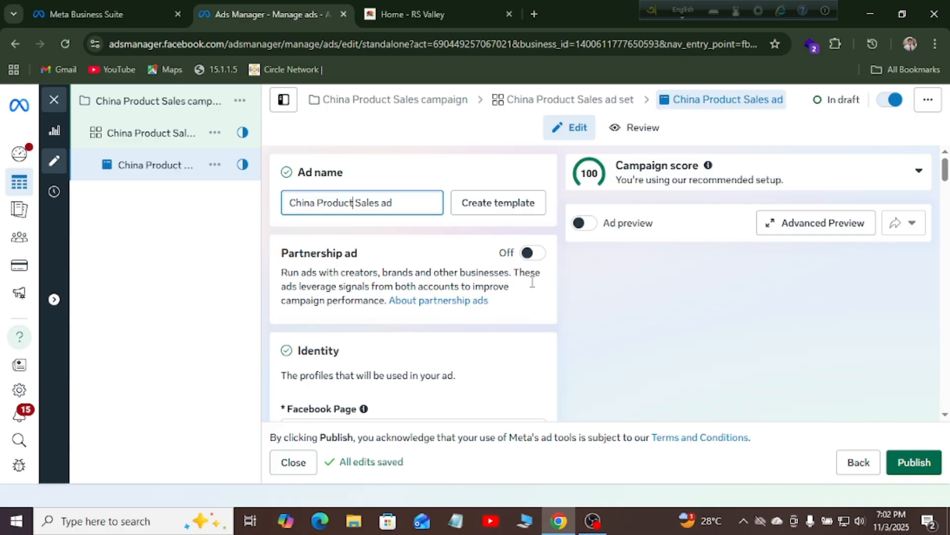
# Choose RS Valley from the Personal pages as the ad's Facebook Page
pyautogui.moveTo(945, 168); pyautogui.dragTo(946, 188)
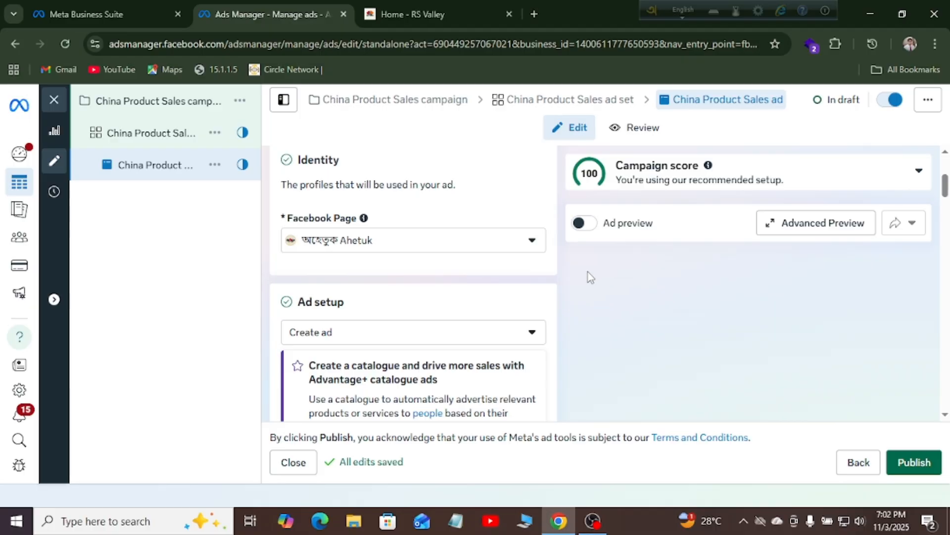
pyautogui.click(467, 253)
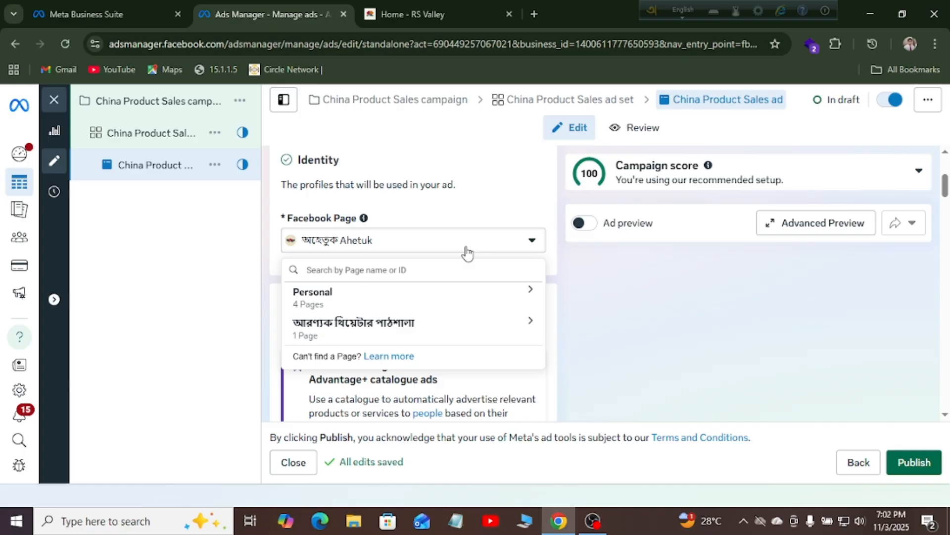
pyautogui.click(350, 309)
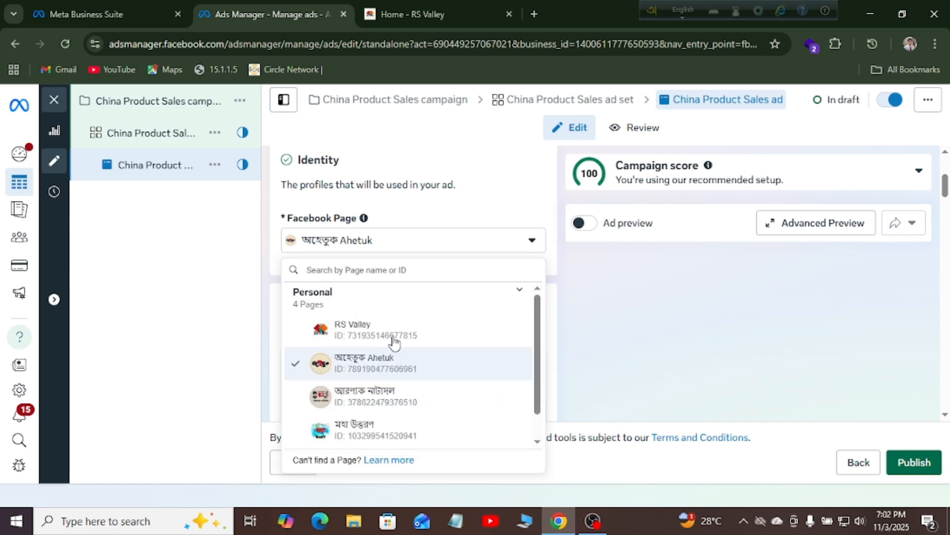
pyautogui.click(364, 340)
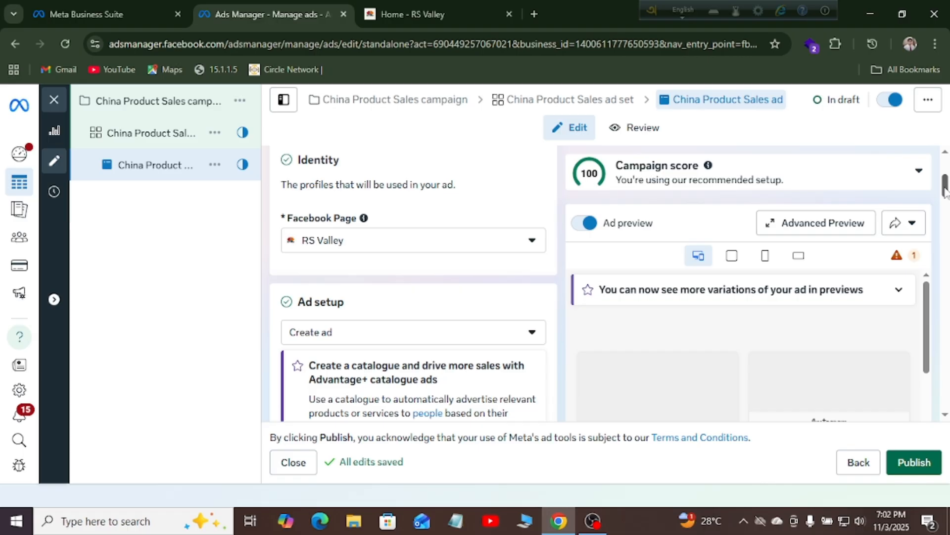
pyautogui.moveTo(946, 188); pyautogui.dragTo(926, 198)
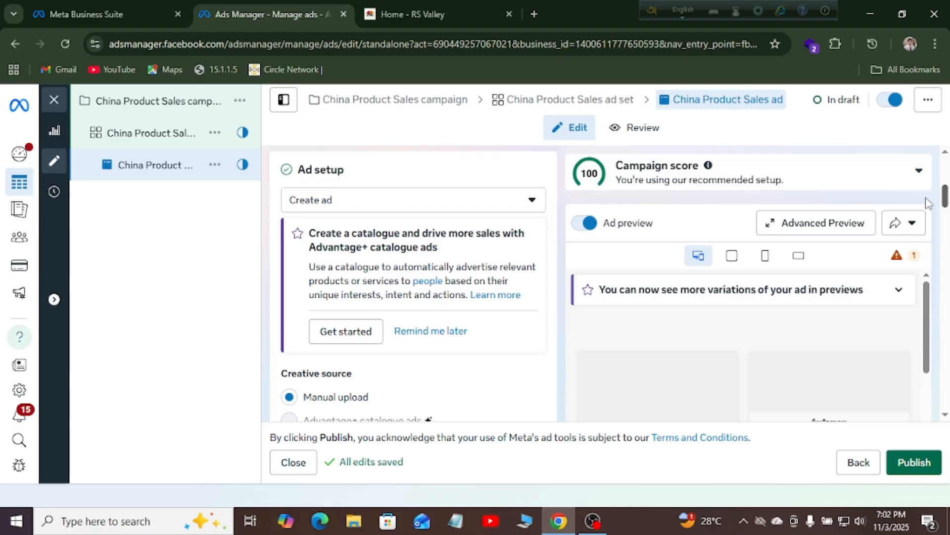
# Switch the ad setup to Boost post and reveal the extra settings down to Ad creative
pyautogui.click(473, 215)
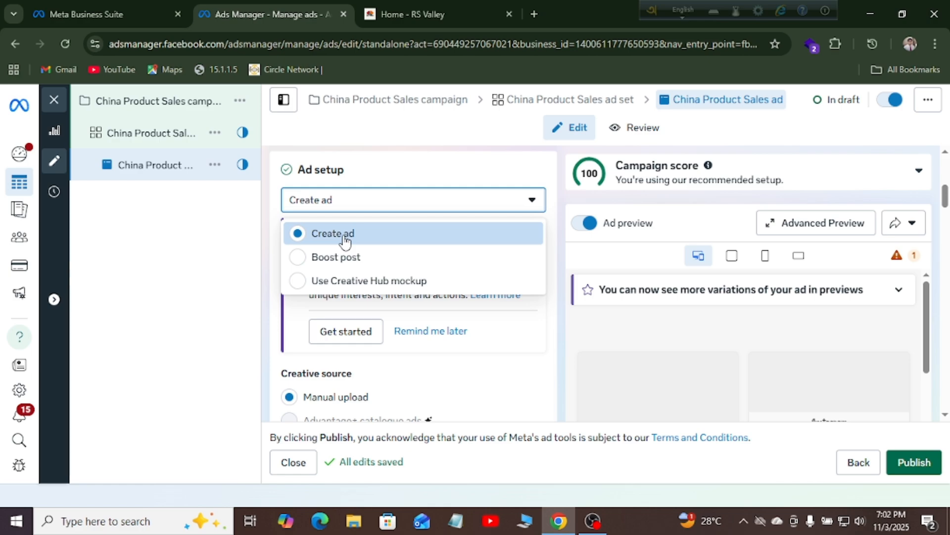
pyautogui.click(330, 261)
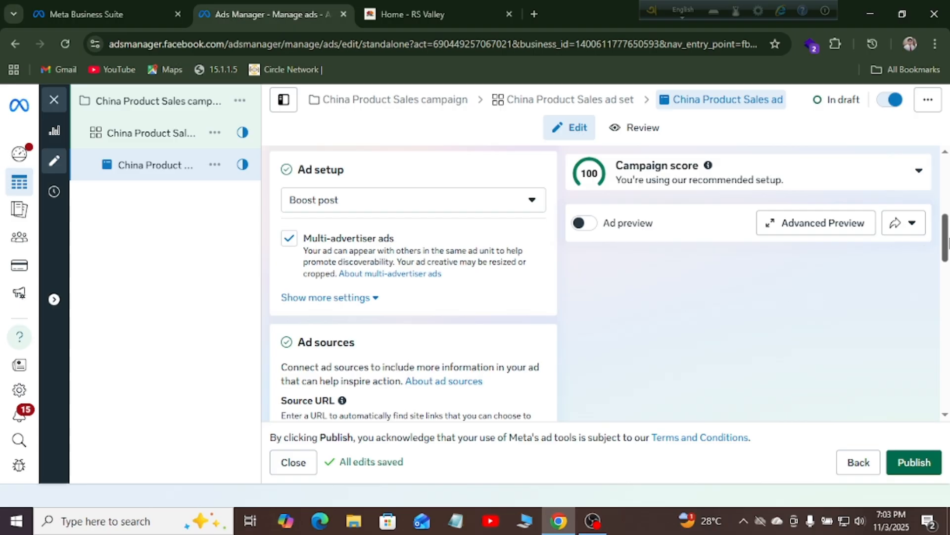
pyautogui.moveTo(945, 237)
pyautogui.mouseDown()
pyautogui.moveTo(946, 270)
pyautogui.moveTo(946, 239)
pyautogui.mouseUp()
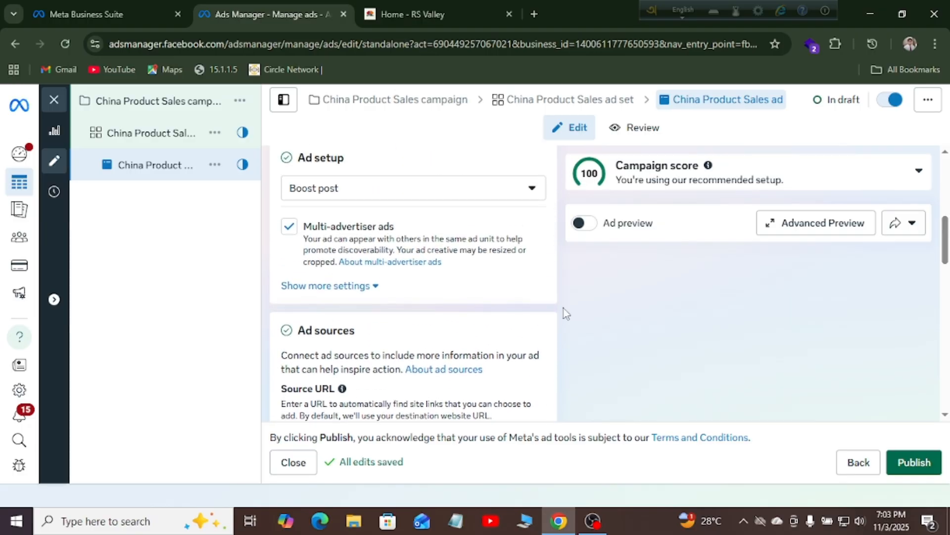
pyautogui.click(321, 287)
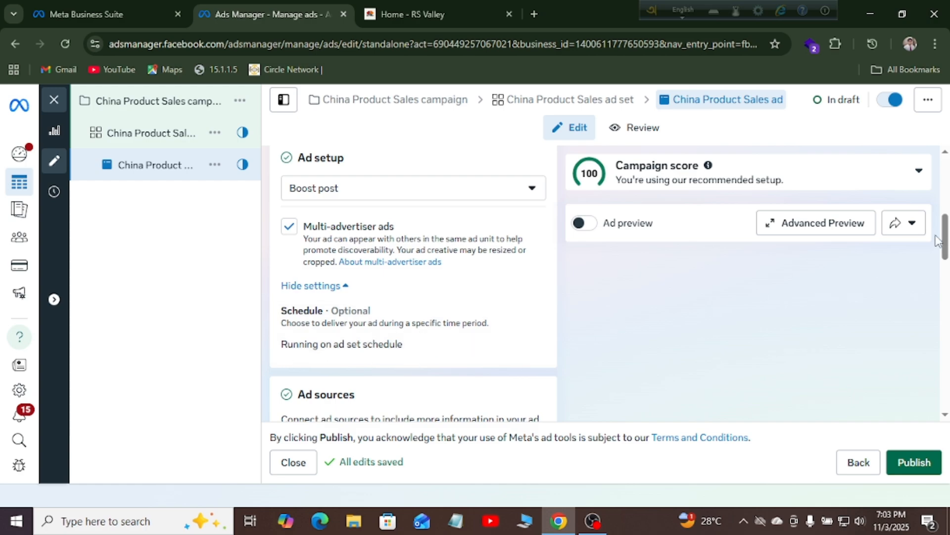
pyautogui.moveTo(943, 238); pyautogui.dragTo(944, 273)
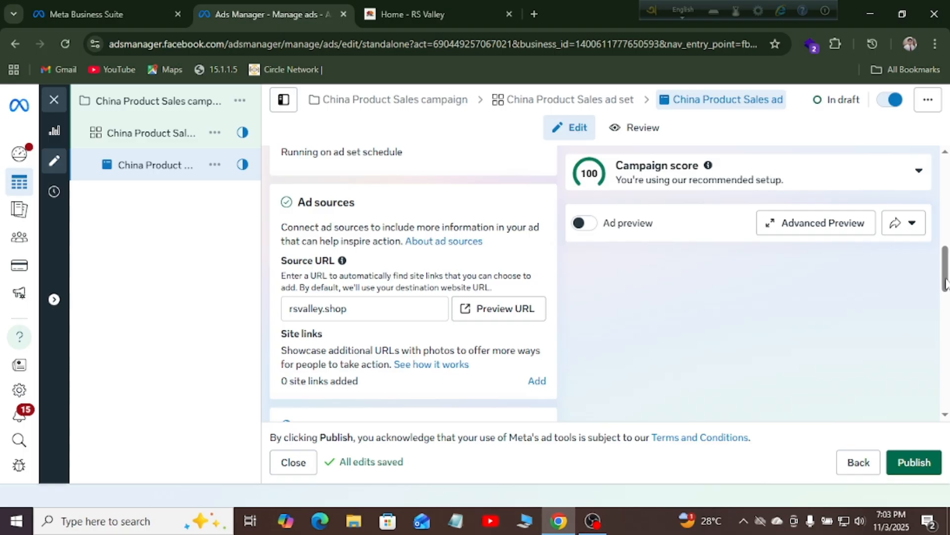
pyautogui.moveTo(945, 280); pyautogui.dragTo(946, 323)
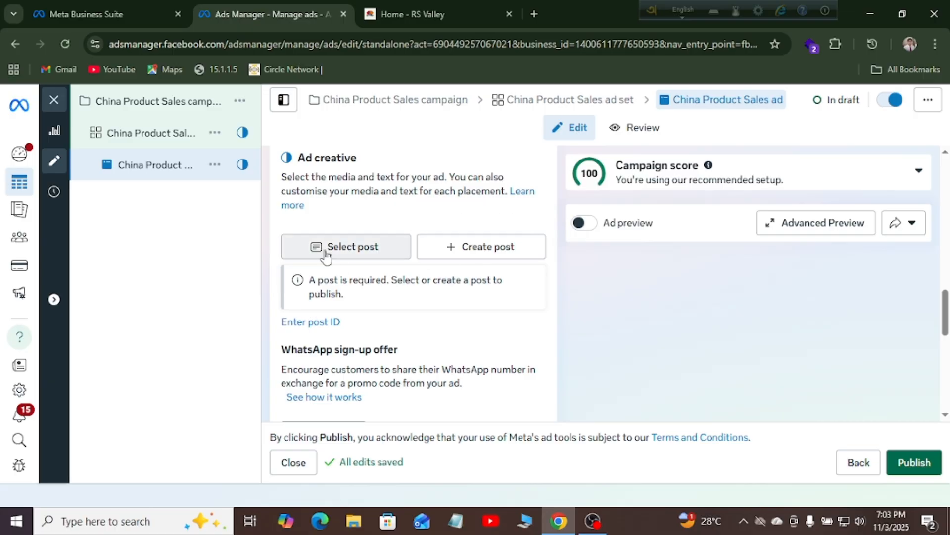
# Select the Multifunctional Storage Rack post from the existing posts and confirm it for the ad
pyautogui.click(352, 253)
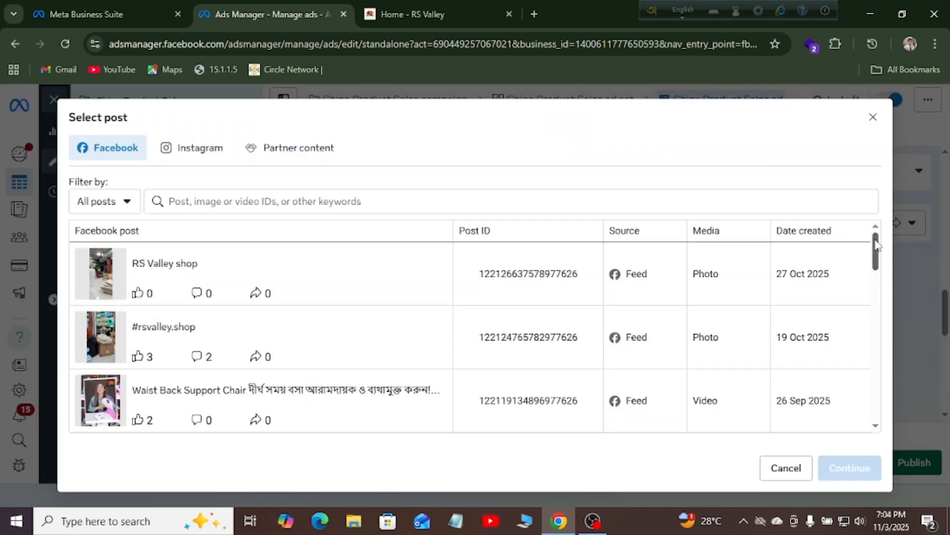
pyautogui.moveTo(875, 241); pyautogui.dragTo(882, 306)
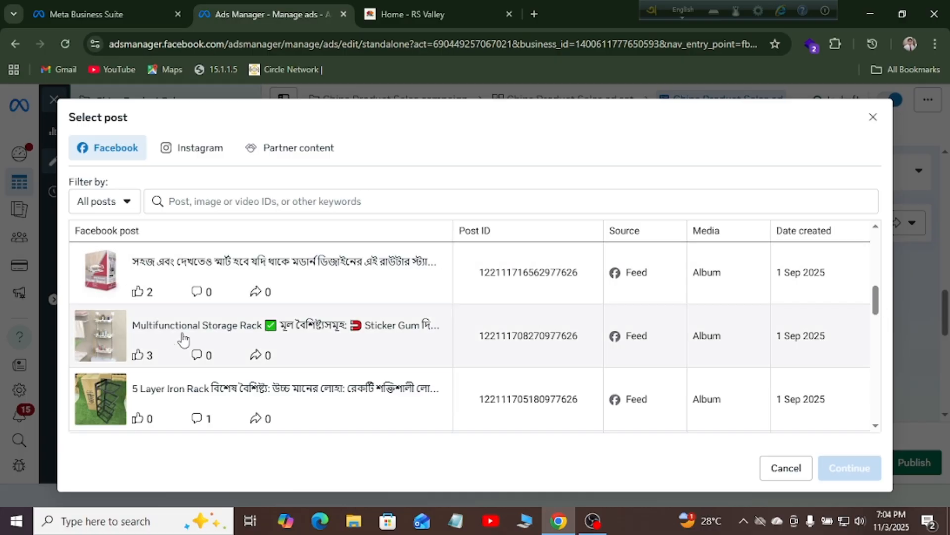
pyautogui.click(184, 340)
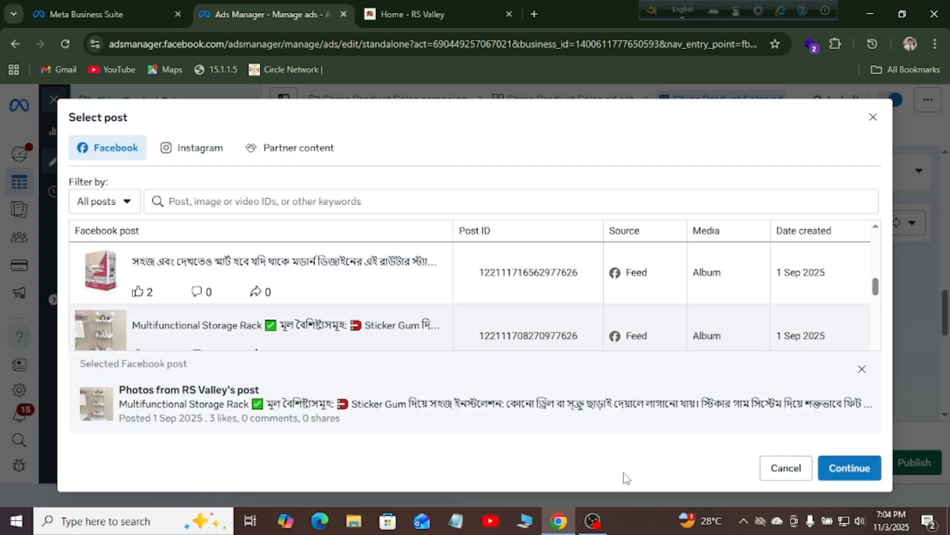
pyautogui.click(849, 475)
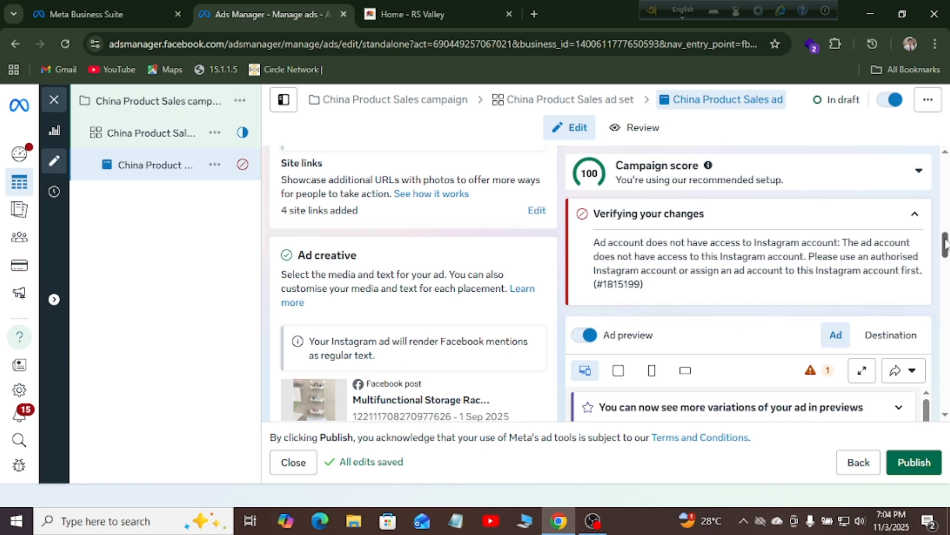
pyautogui.moveTo(945, 243); pyautogui.dragTo(946, 275)
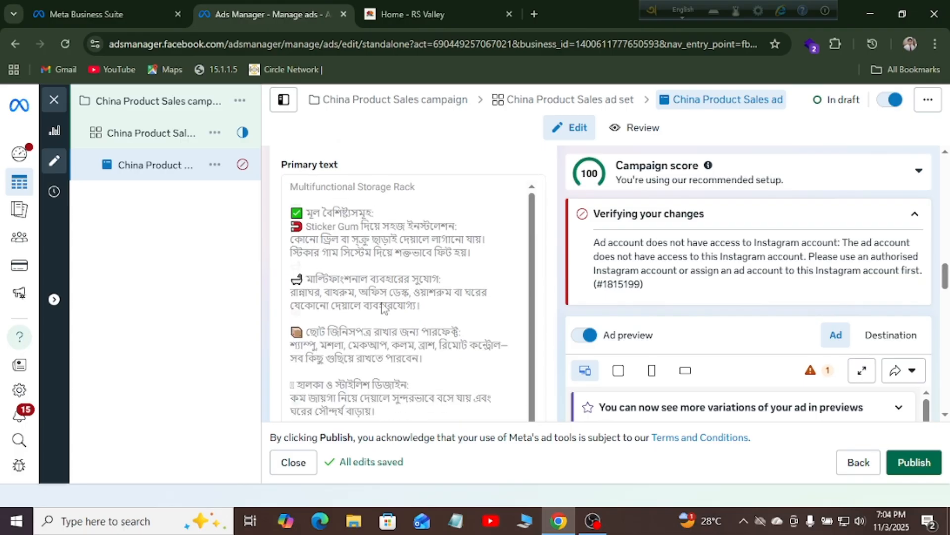
pyautogui.moveTo(533, 275); pyautogui.dragTo(535, 324)
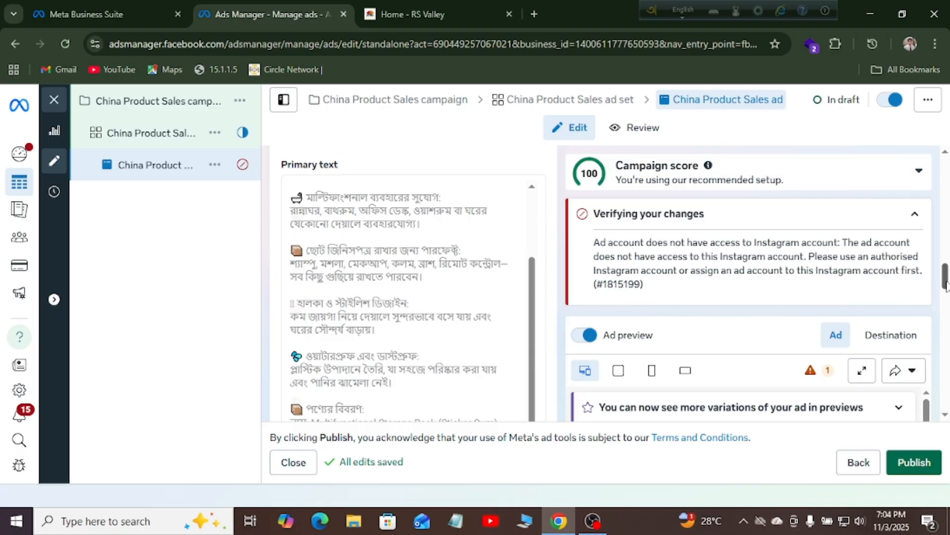
pyautogui.moveTo(945, 284); pyautogui.dragTo(948, 319)
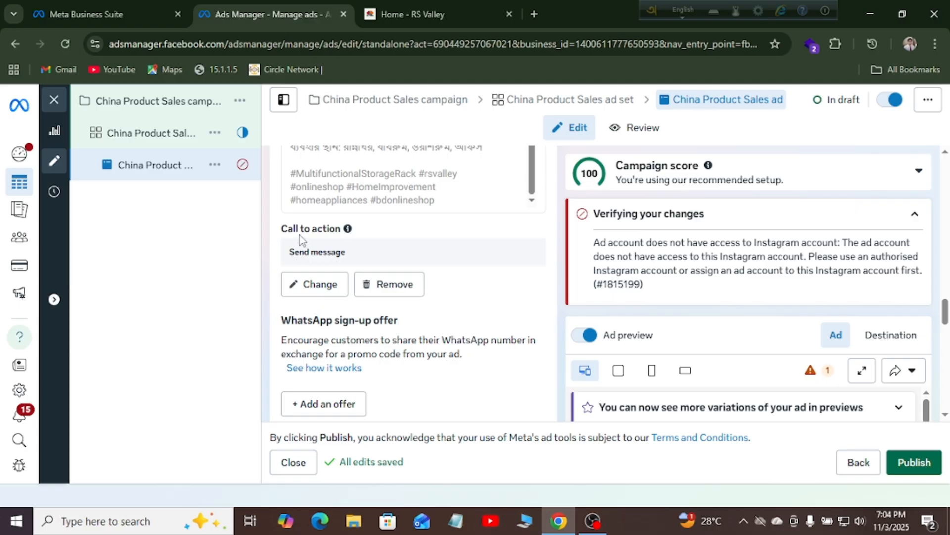
# Pick Order now as the post's call to action and copy the rsvalley.shop address from the shop tab
pyautogui.click(330, 283)
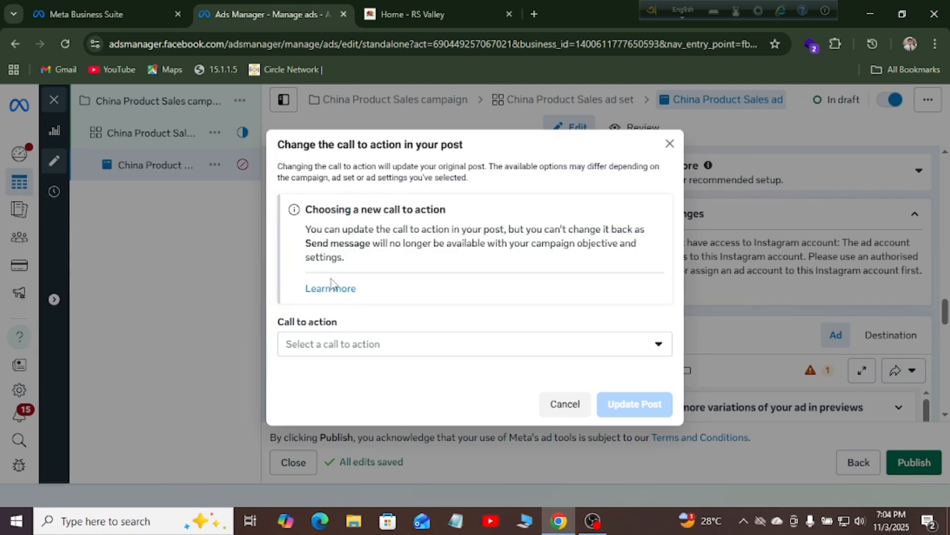
pyautogui.click(327, 348)
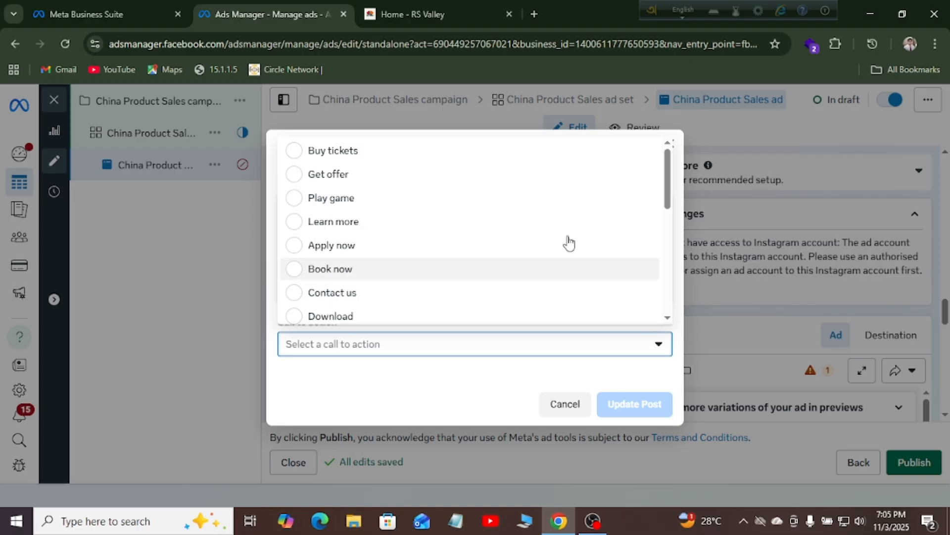
pyautogui.moveTo(669, 192); pyautogui.dragTo(680, 256)
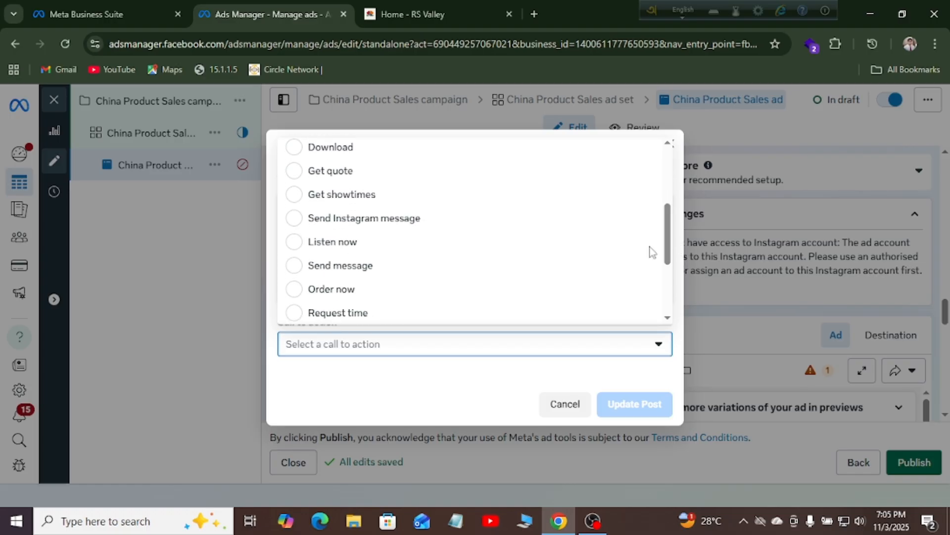
pyautogui.click(299, 290)
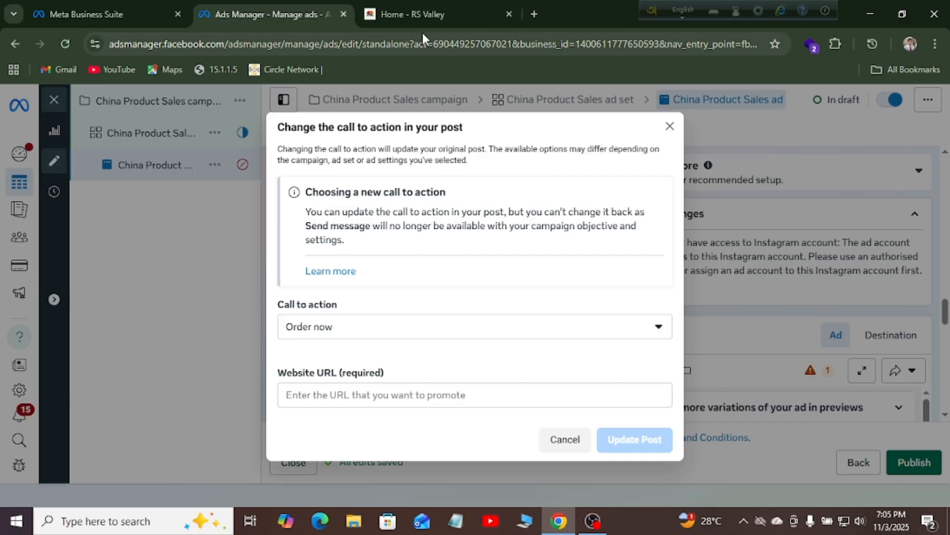
pyautogui.click(421, 17)
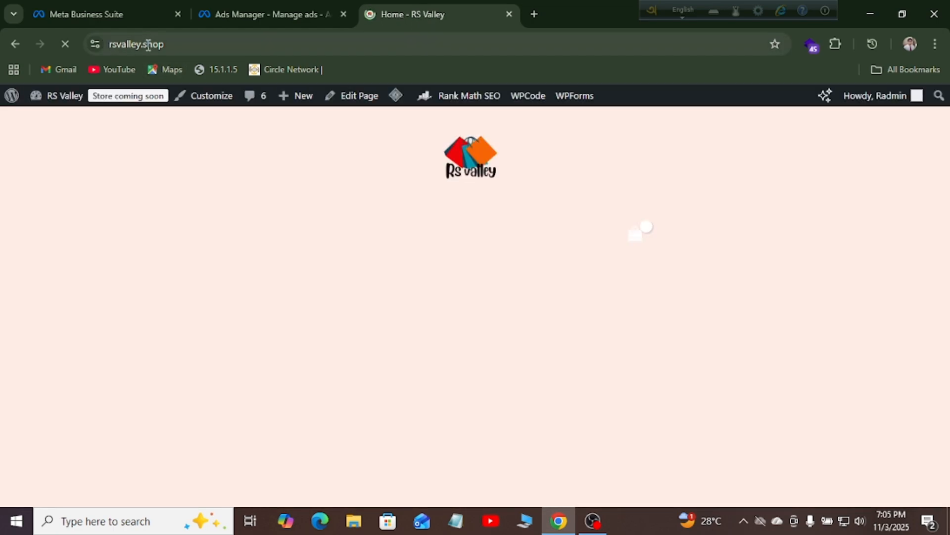
pyautogui.click(149, 44)
pyautogui.hotkey('ctrl', 'c')
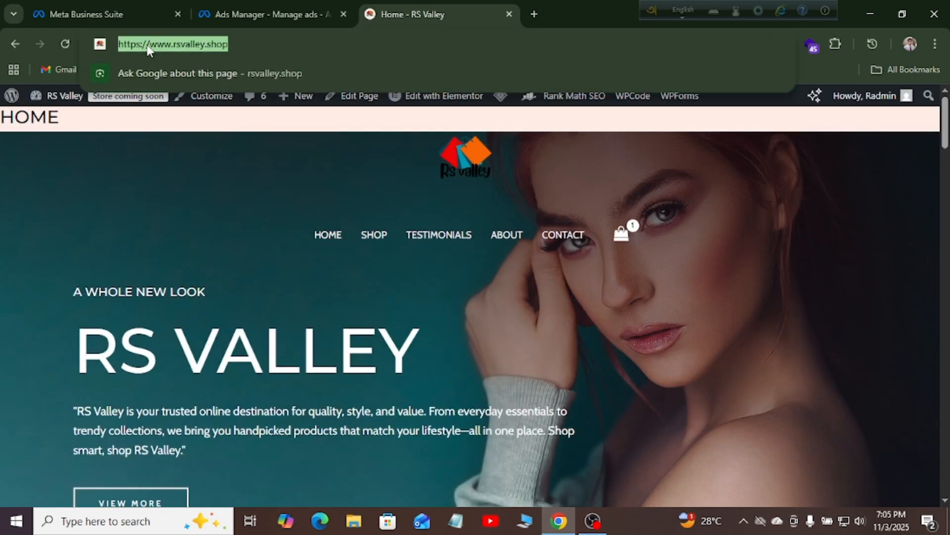
pyautogui.click(267, 14)
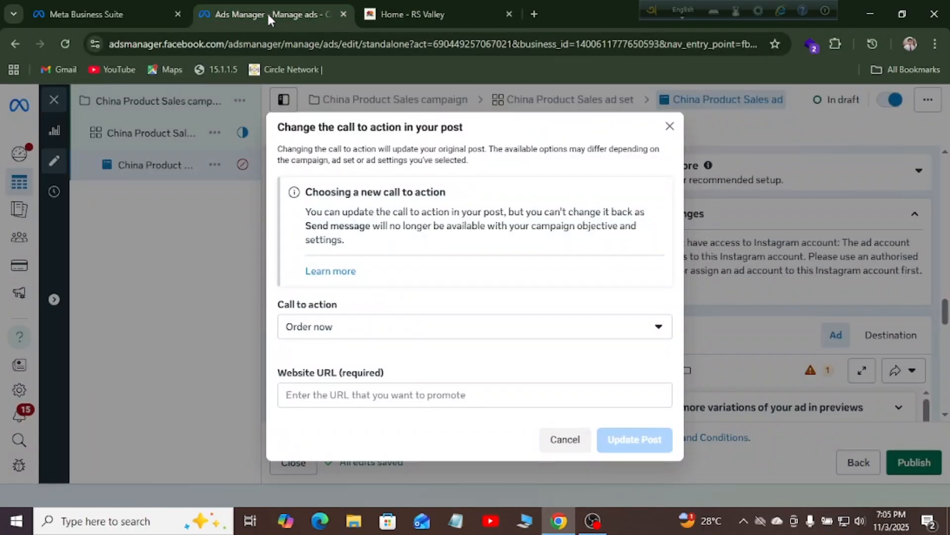
pyautogui.click(340, 394)
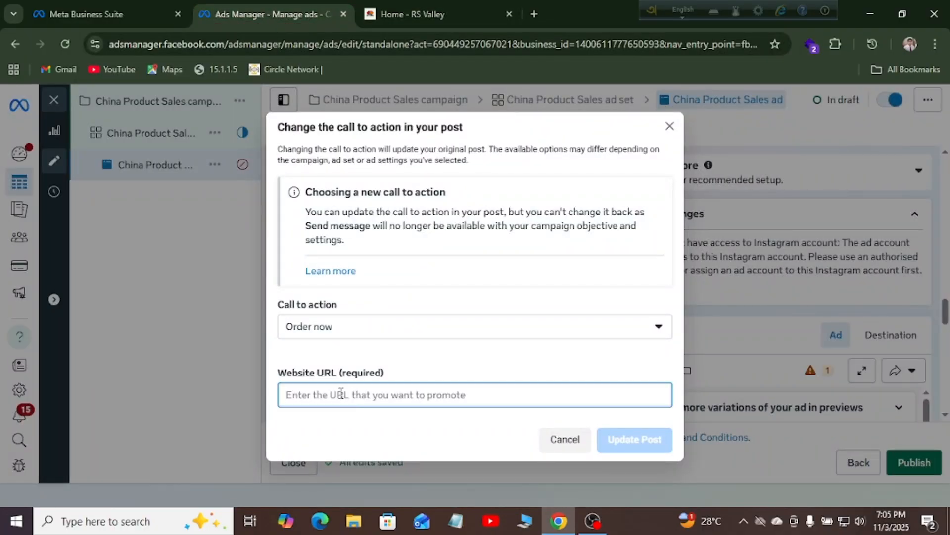
pyautogui.hotkey('ctrl', 'v')
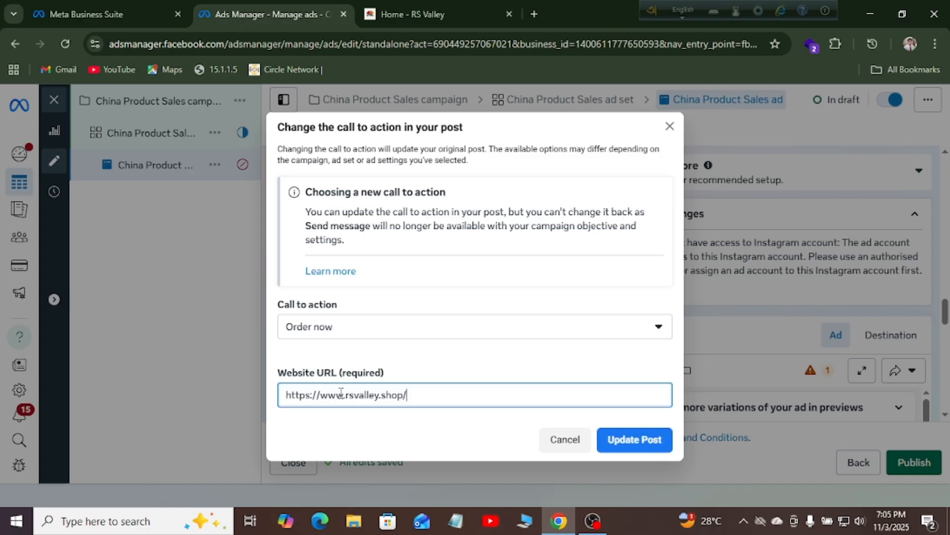
pyautogui.click(624, 443)
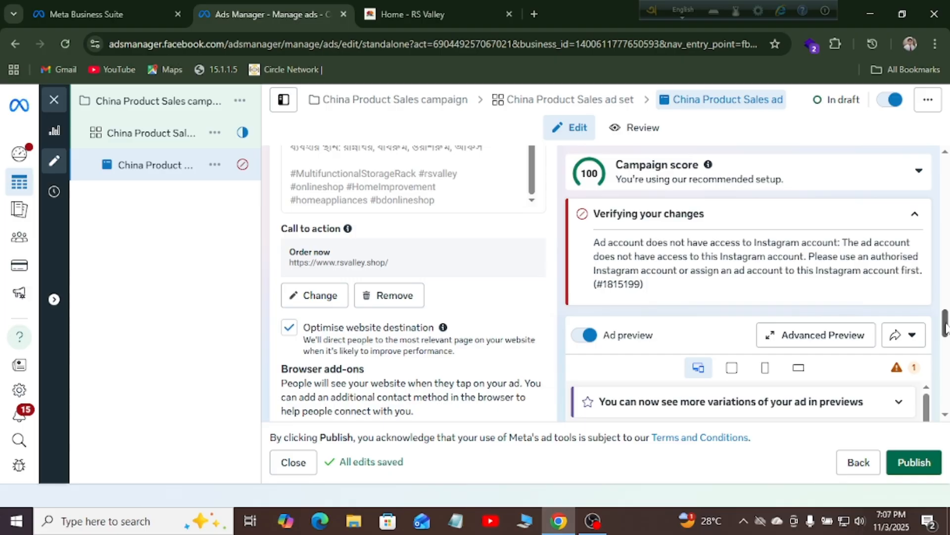
pyautogui.moveTo(945, 326); pyautogui.dragTo(946, 356)
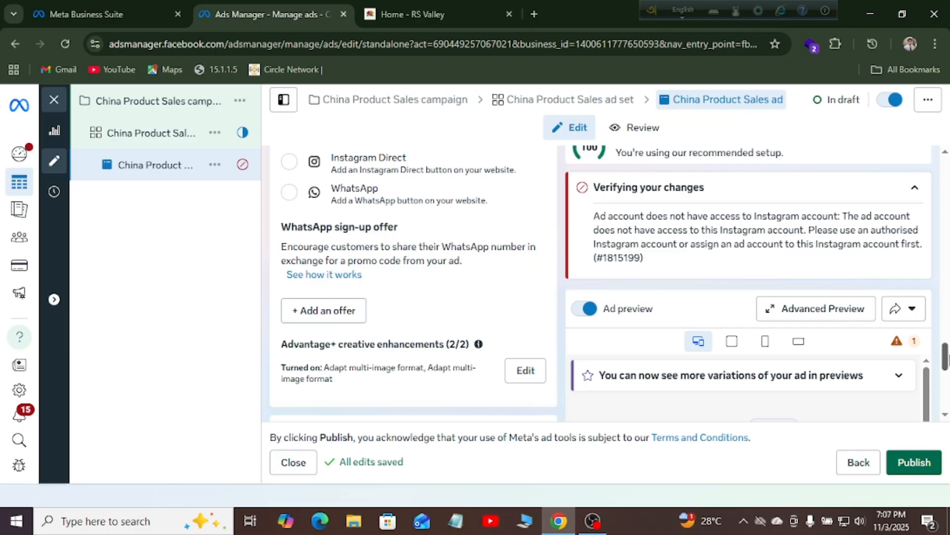
pyautogui.moveTo(945, 356); pyautogui.dragTo(946, 366)
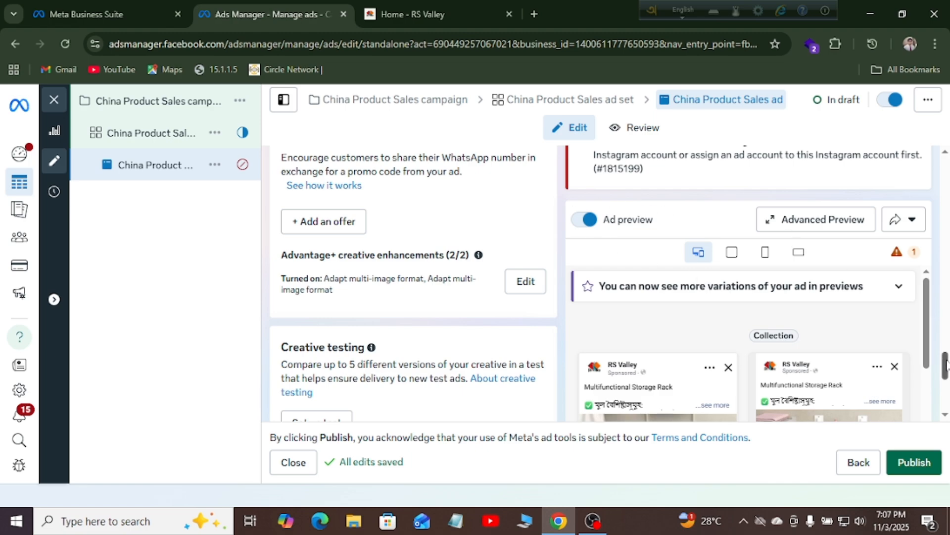
pyautogui.moveTo(945, 366); pyautogui.dragTo(946, 385)
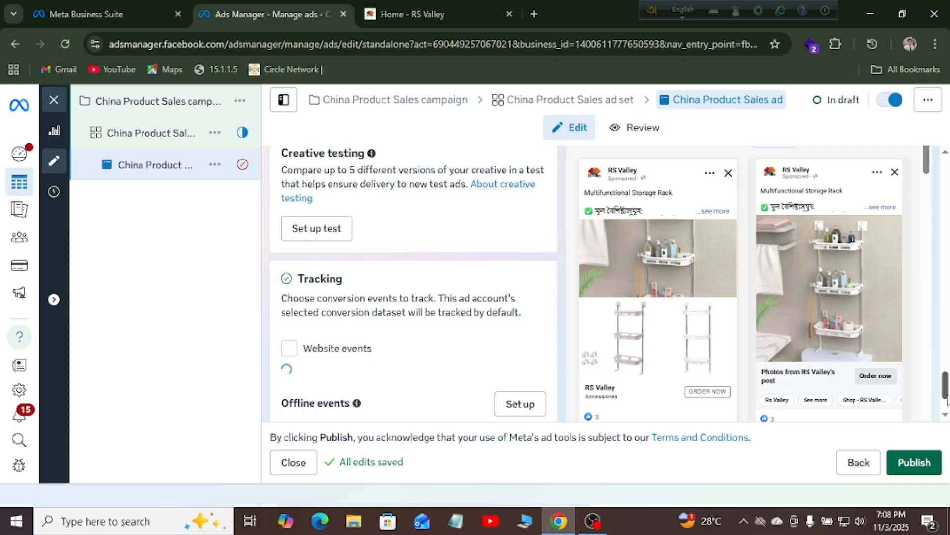
pyautogui.scroll(-2, 927, 190)
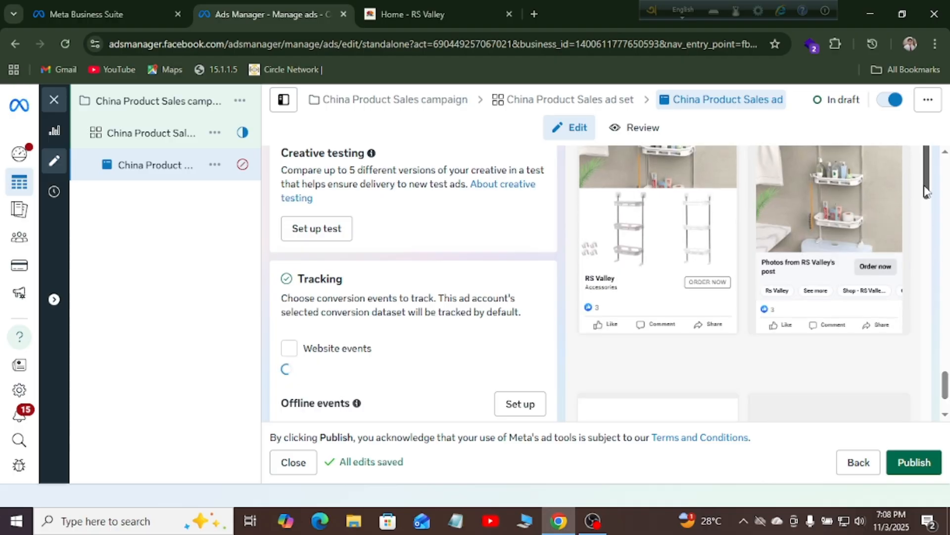
pyautogui.scroll(-3, 926, 190)
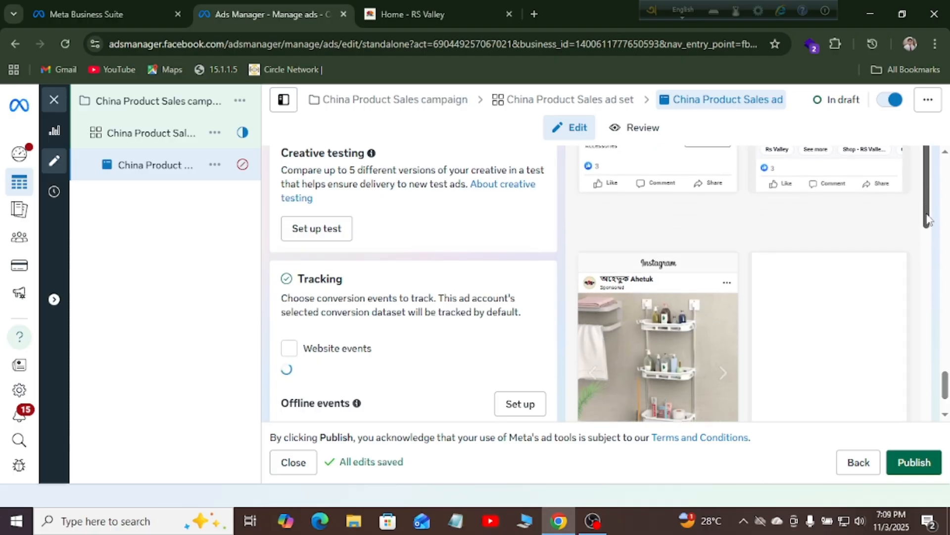
pyautogui.scroll(-1, 929, 198)
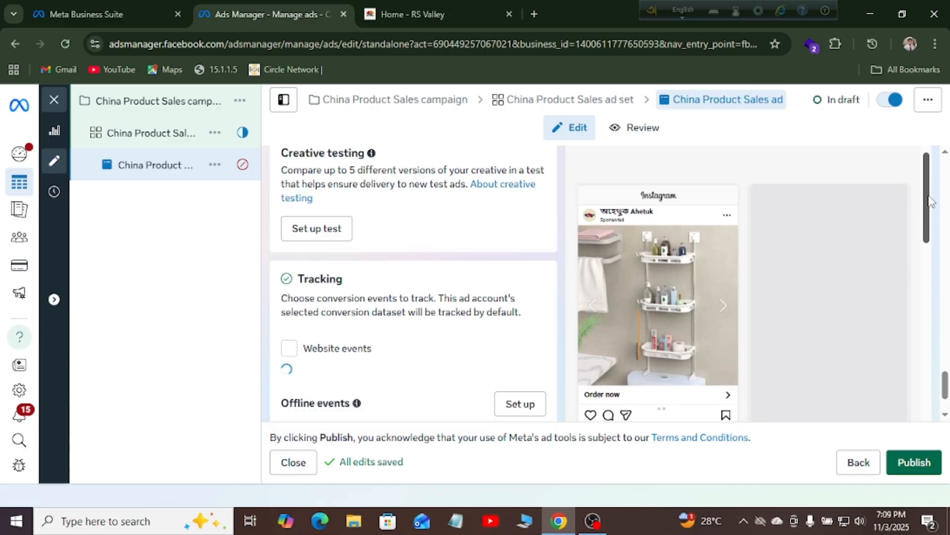
pyautogui.moveTo(929, 196)
pyautogui.mouseDown()
pyautogui.moveTo(926, 136)
pyautogui.moveTo(927, 210)
pyautogui.mouseUp()
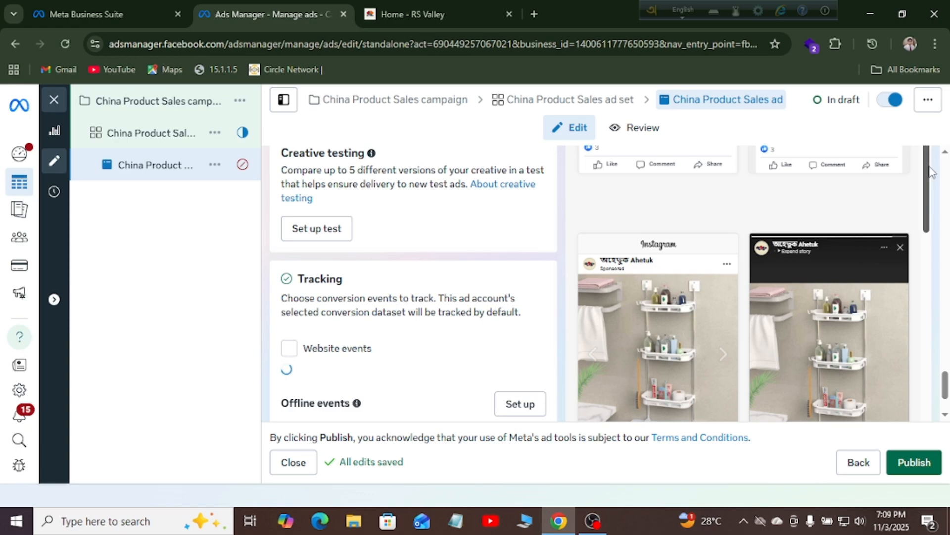
pyautogui.moveTo(929, 219); pyautogui.dragTo(935, 254)
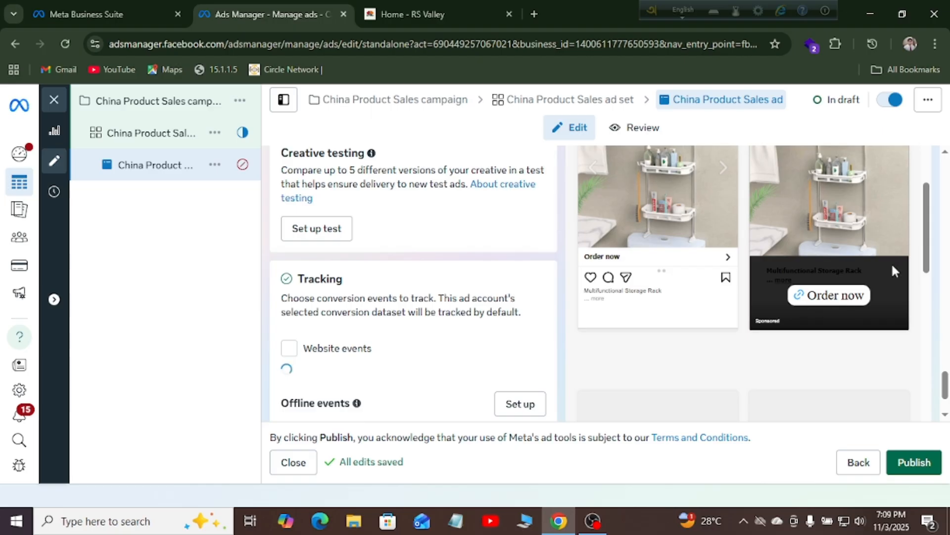
pyautogui.moveTo(927, 229); pyautogui.dragTo(929, 359)
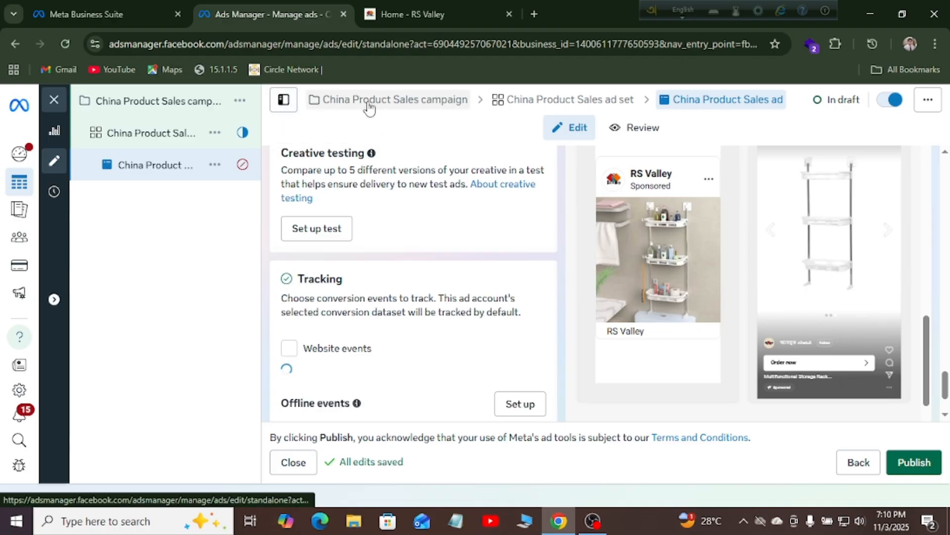
# Open the China Product Sales campaign settings and scroll down to Special Ad Categories
pyautogui.click(369, 102)
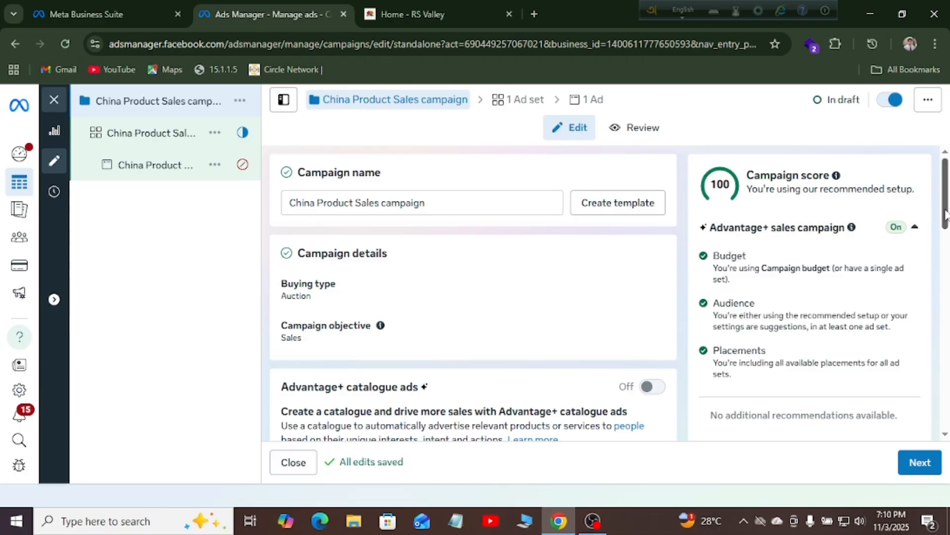
pyautogui.moveTo(945, 215); pyautogui.dragTo(947, 372)
pyautogui.scroll(-2, 947, 283)
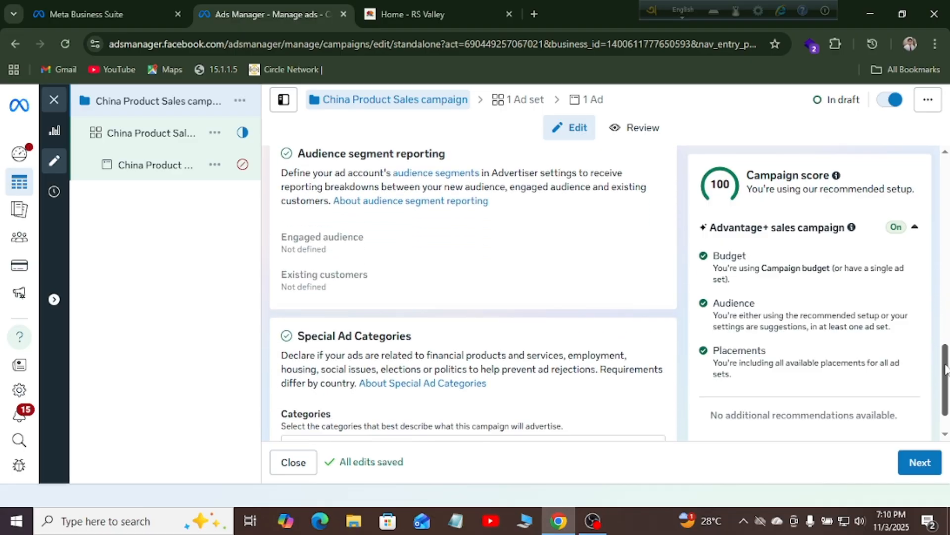
pyautogui.scroll(-1, 945, 369)
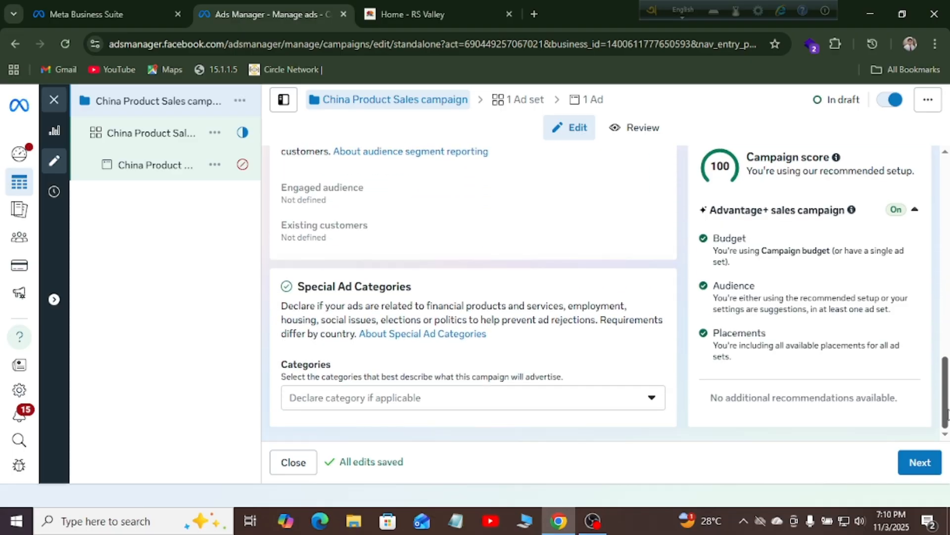
# Scroll through the ad set's conversion, audience and placement sections, then return to the ad
pyautogui.click(530, 101)
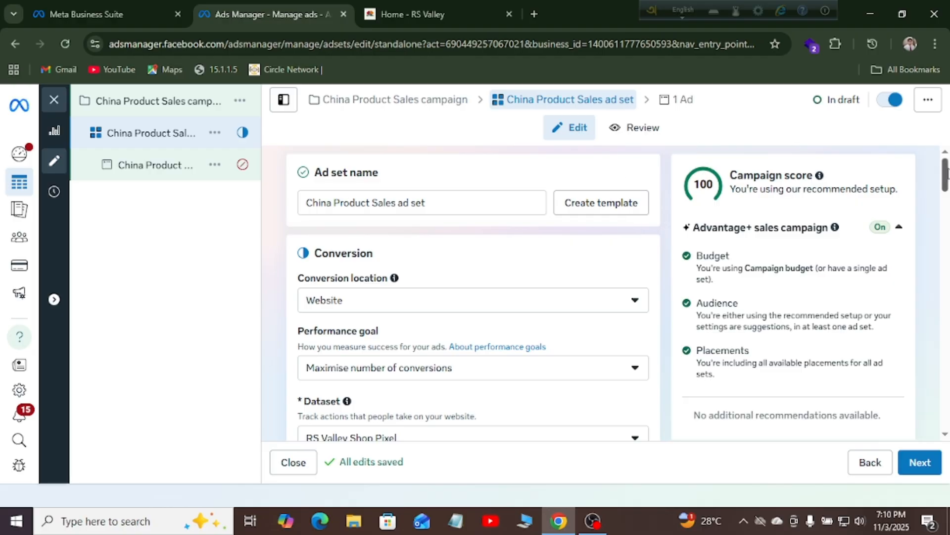
pyautogui.moveTo(946, 173); pyautogui.dragTo(946, 314)
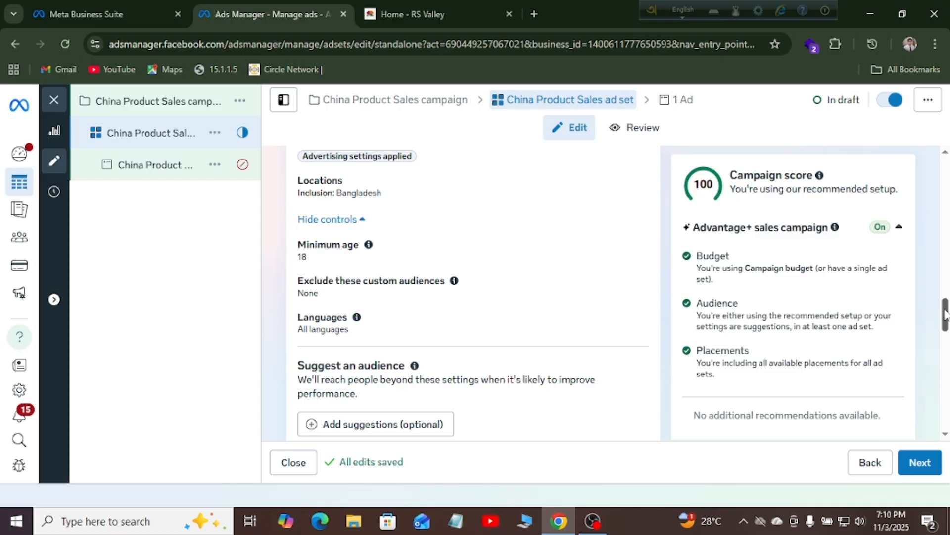
pyautogui.moveTo(945, 315); pyautogui.dragTo(945, 377)
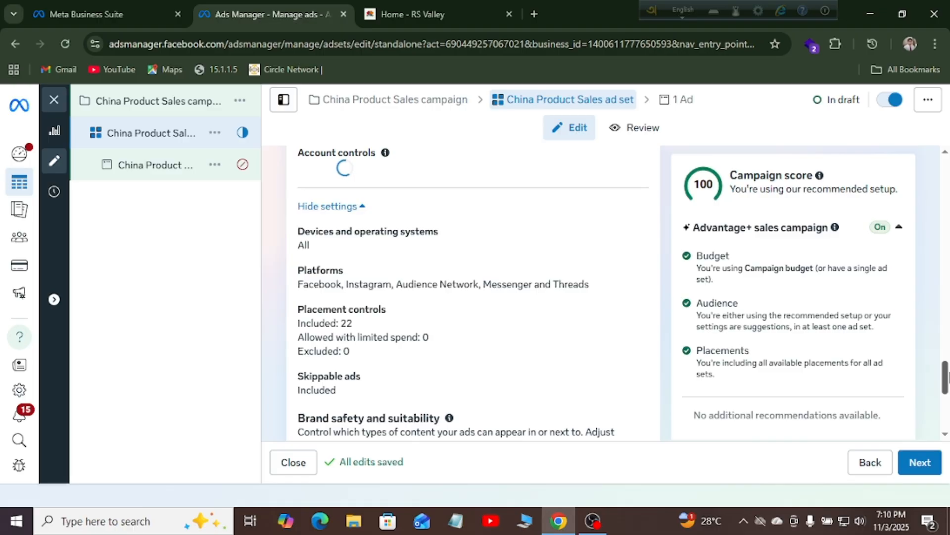
pyautogui.moveTo(945, 378); pyautogui.dragTo(946, 411)
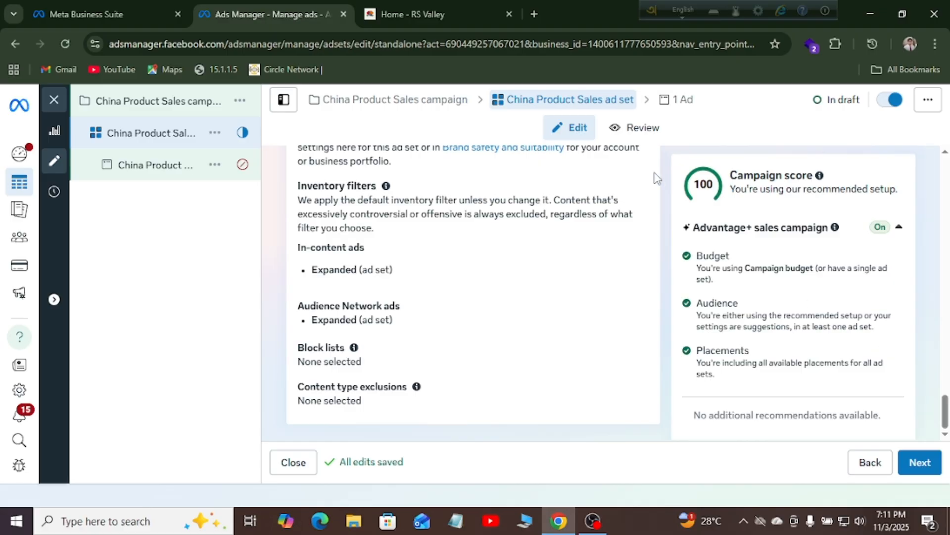
pyautogui.click(683, 101)
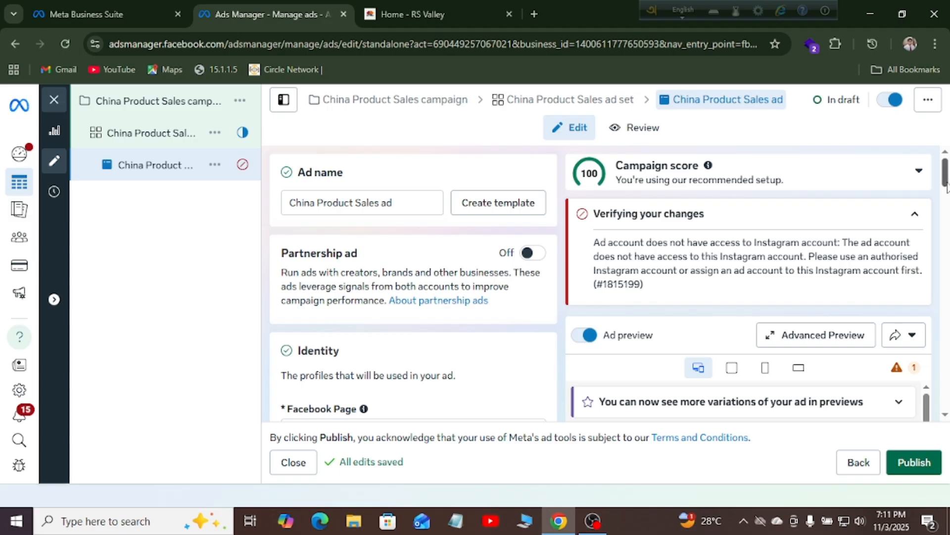
pyautogui.moveTo(945, 175); pyautogui.dragTo(945, 199)
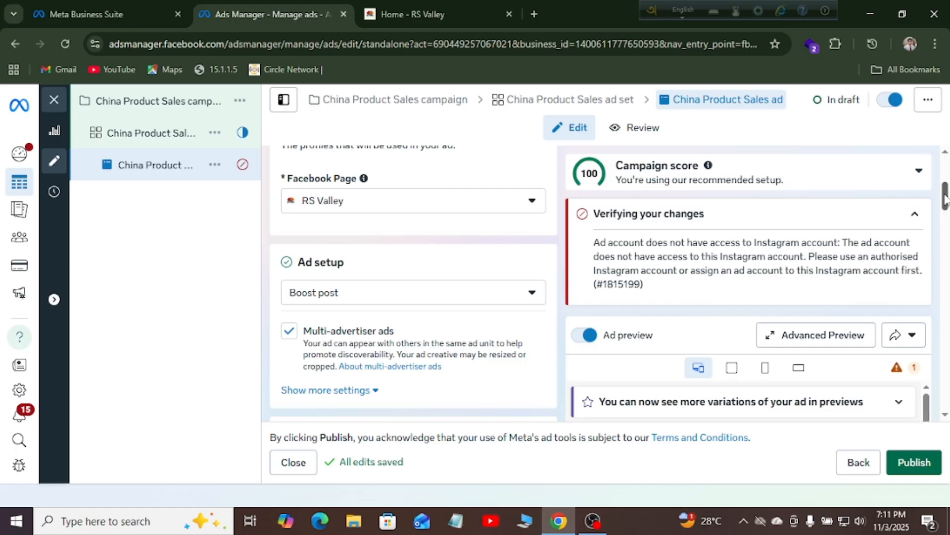
pyautogui.moveTo(946, 199); pyautogui.dragTo(946, 322)
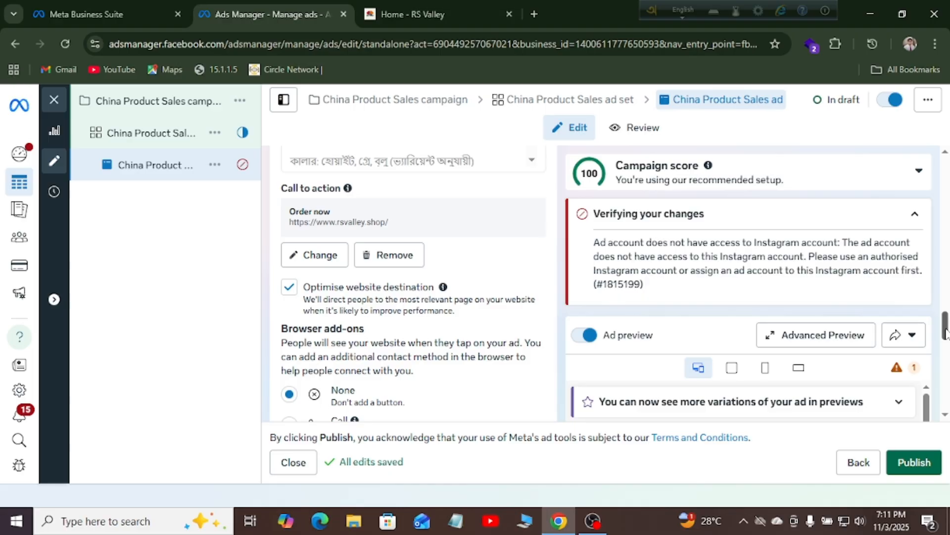
pyautogui.moveTo(946, 332); pyautogui.dragTo(946, 372)
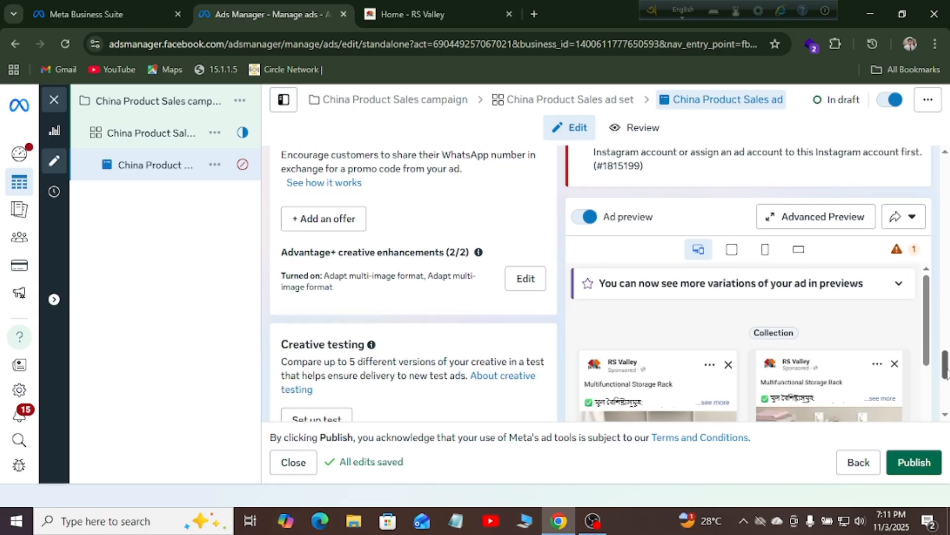